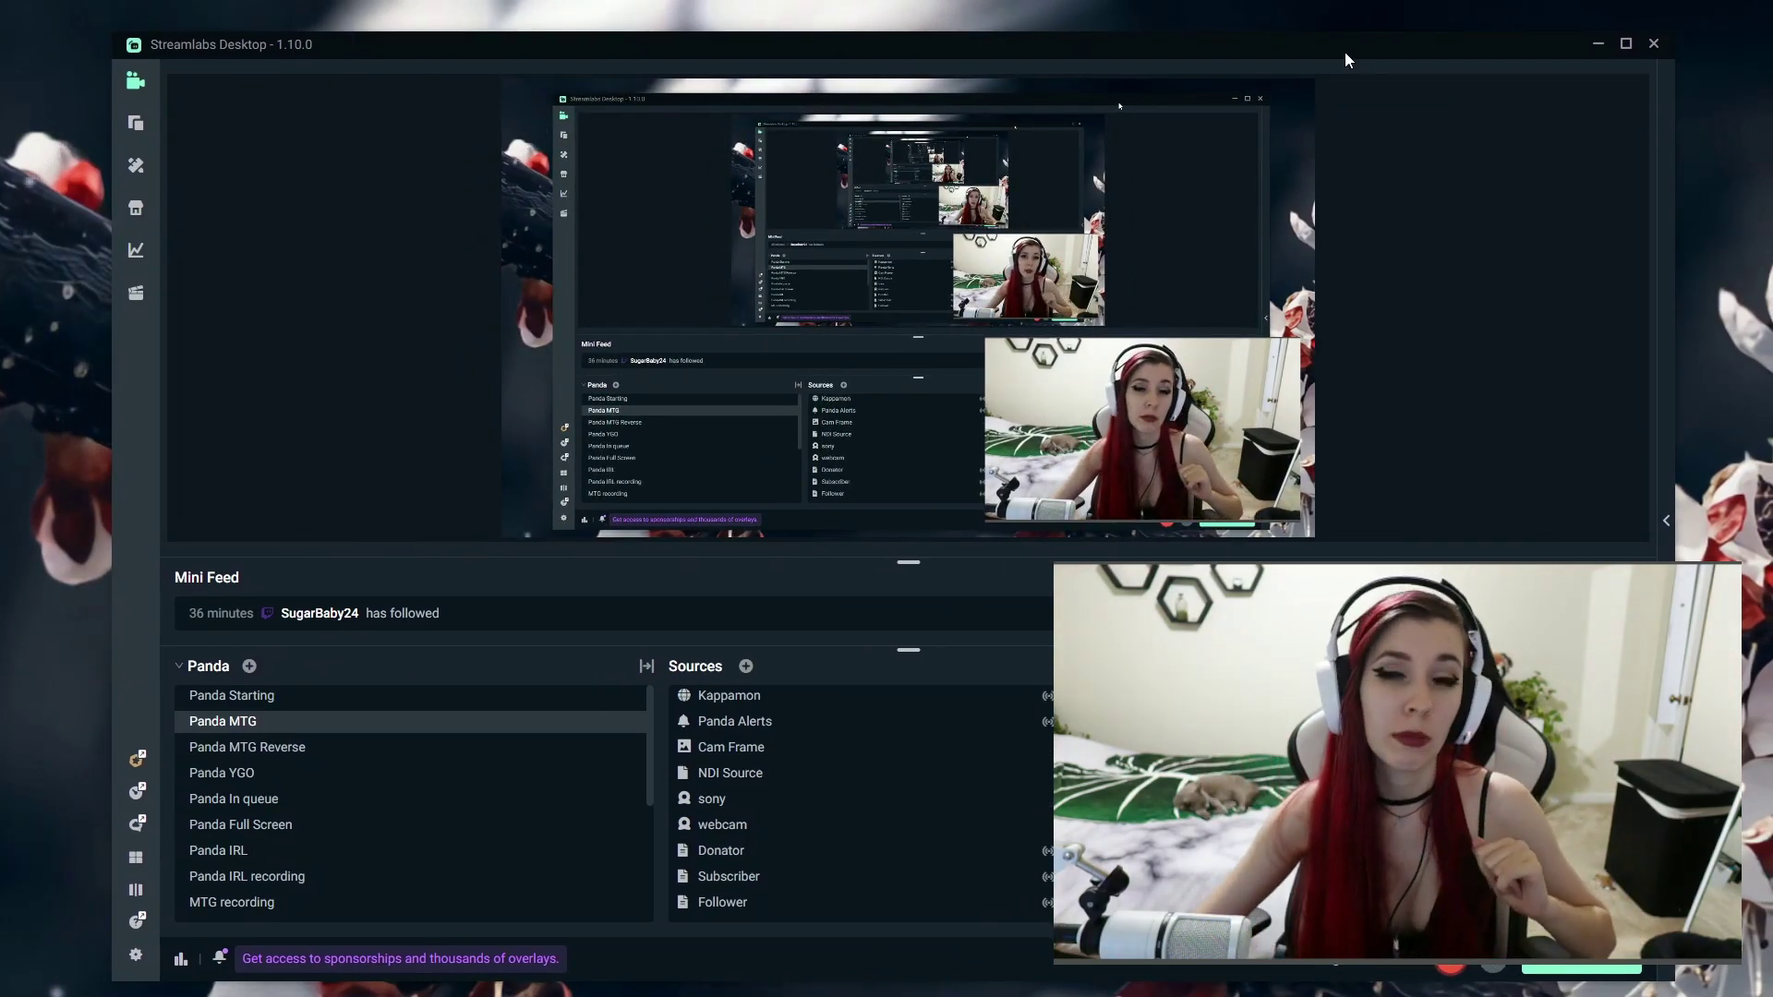
# Move Streamlabs Desktop out of the way and place the Yellow Duck and OBS windows side by side
pyautogui.moveTo(1375, 41); pyautogui.dragTo(0, 39)
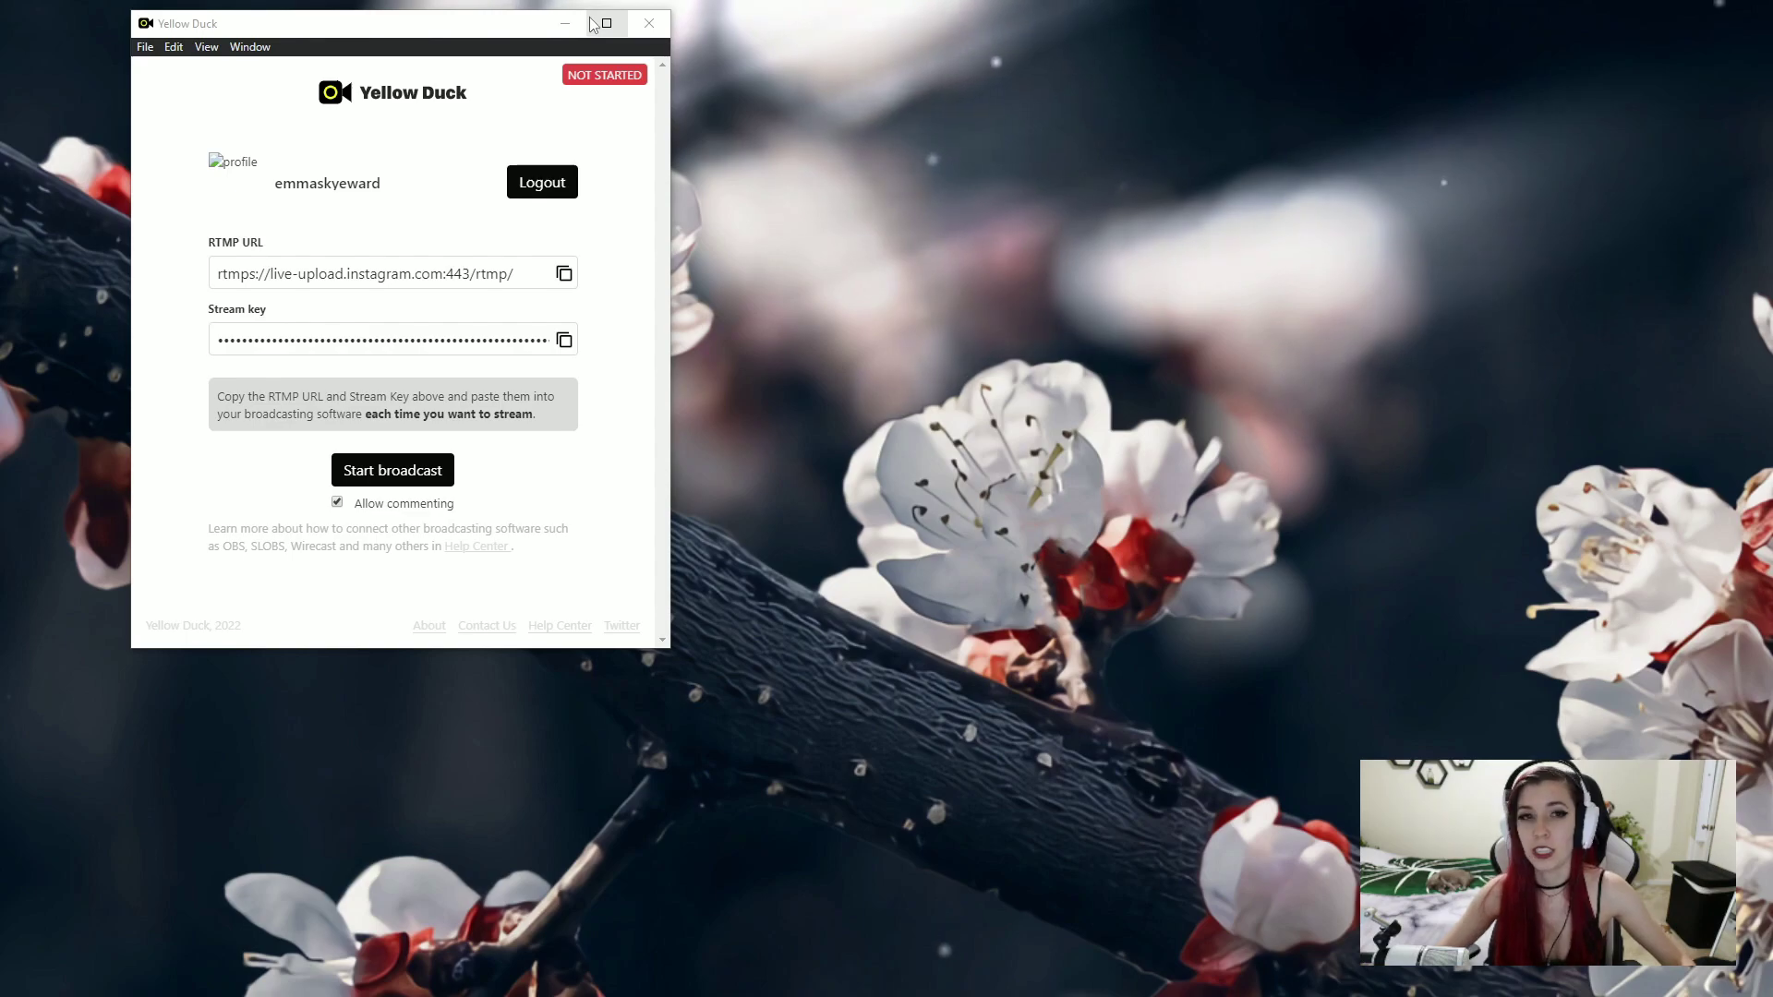
pyautogui.moveTo(383, 30); pyautogui.dragTo(288, 39)
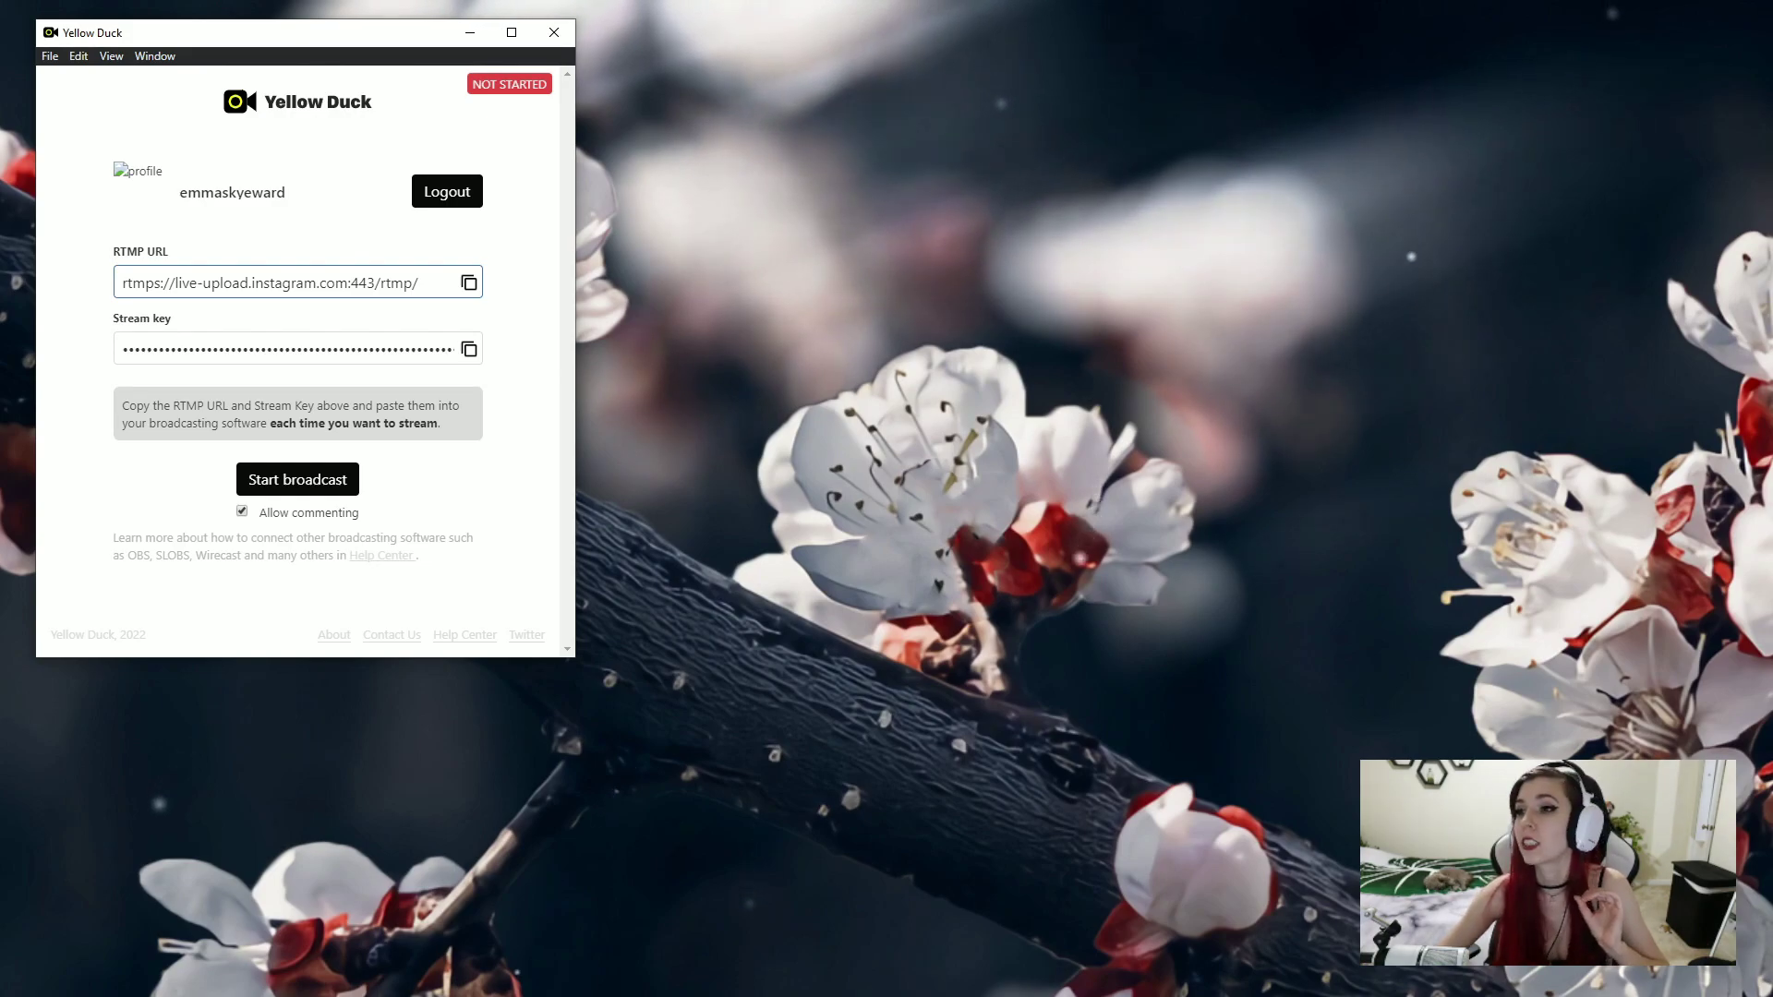
pyautogui.moveTo(1772, 212); pyautogui.dragTo(1131, 86)
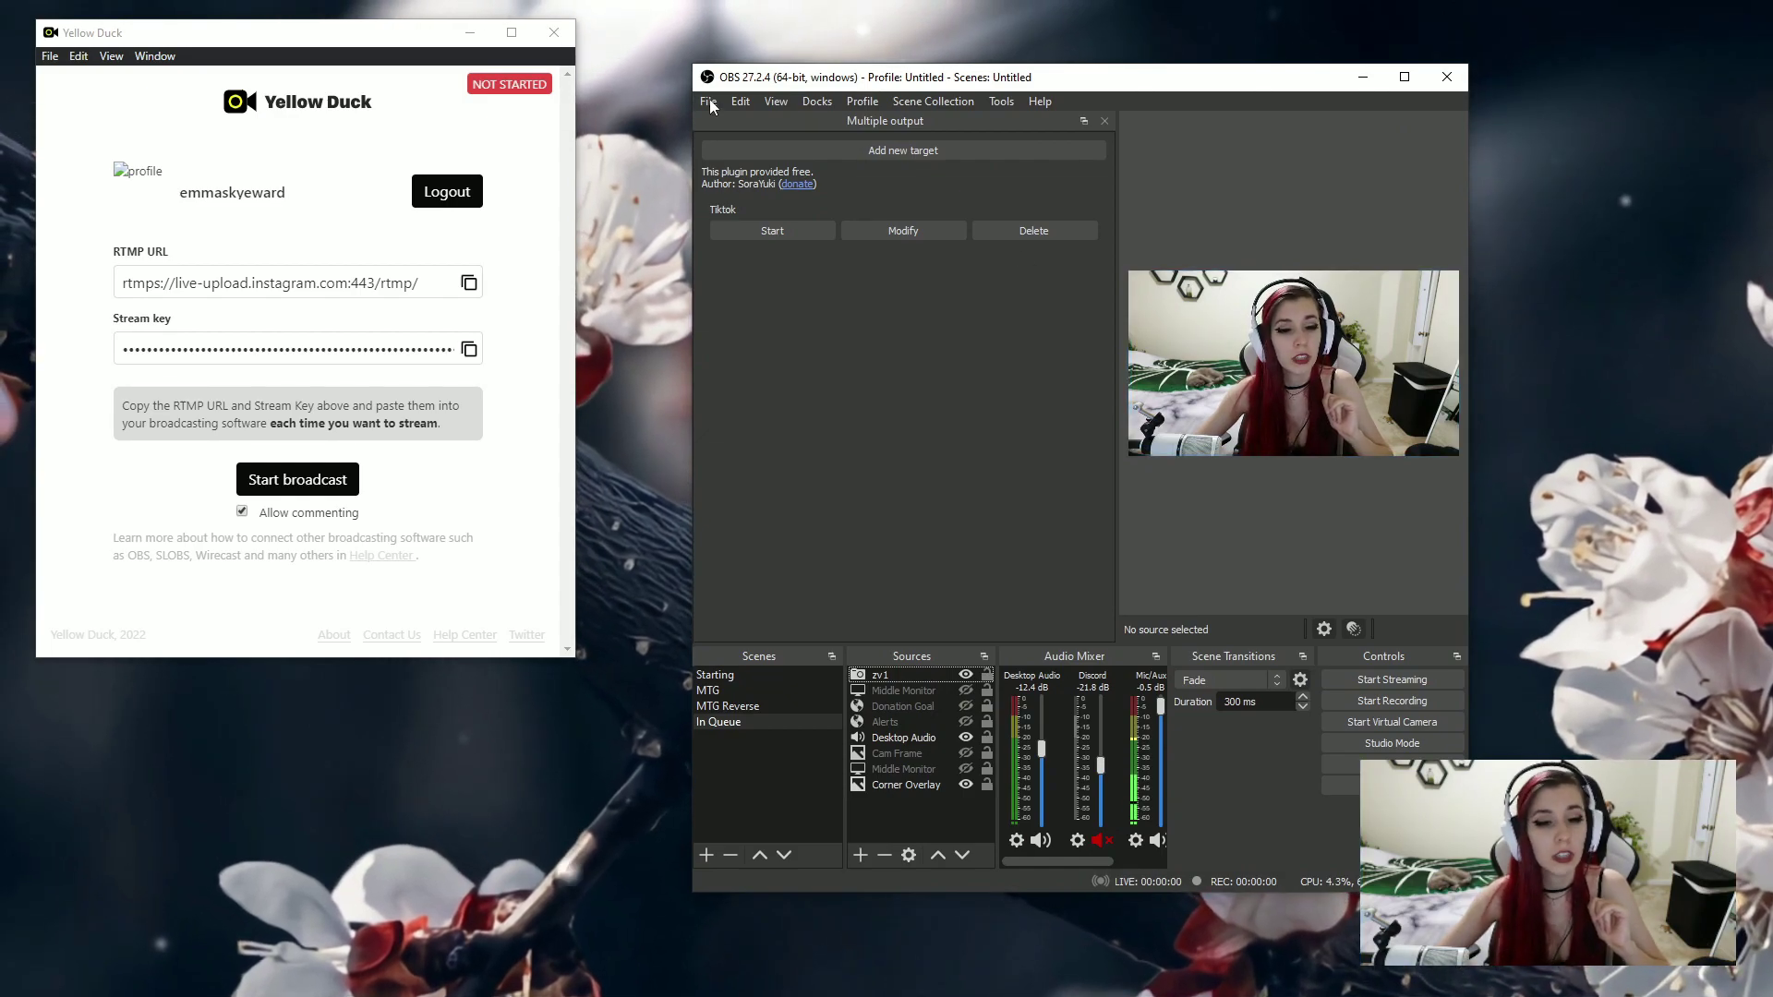
# Set the OBS stream service to Custom and accept the stream settings
pyautogui.click(1392, 765)
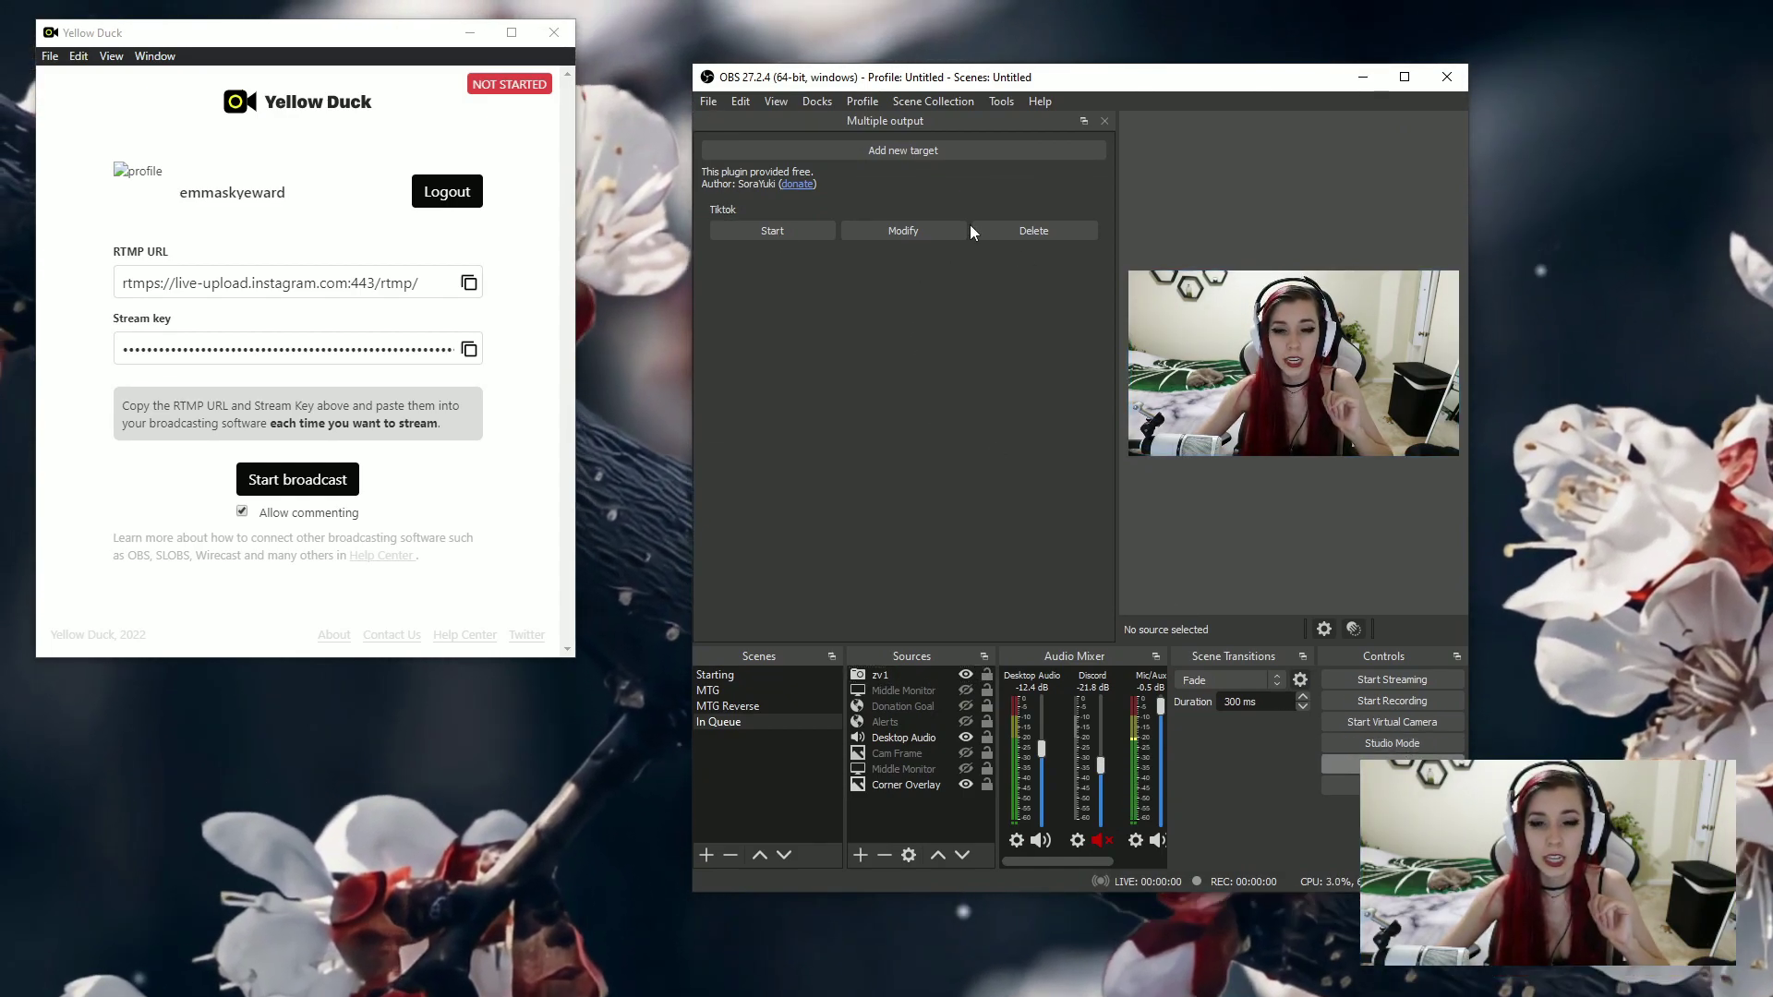
pyautogui.click(692, 231)
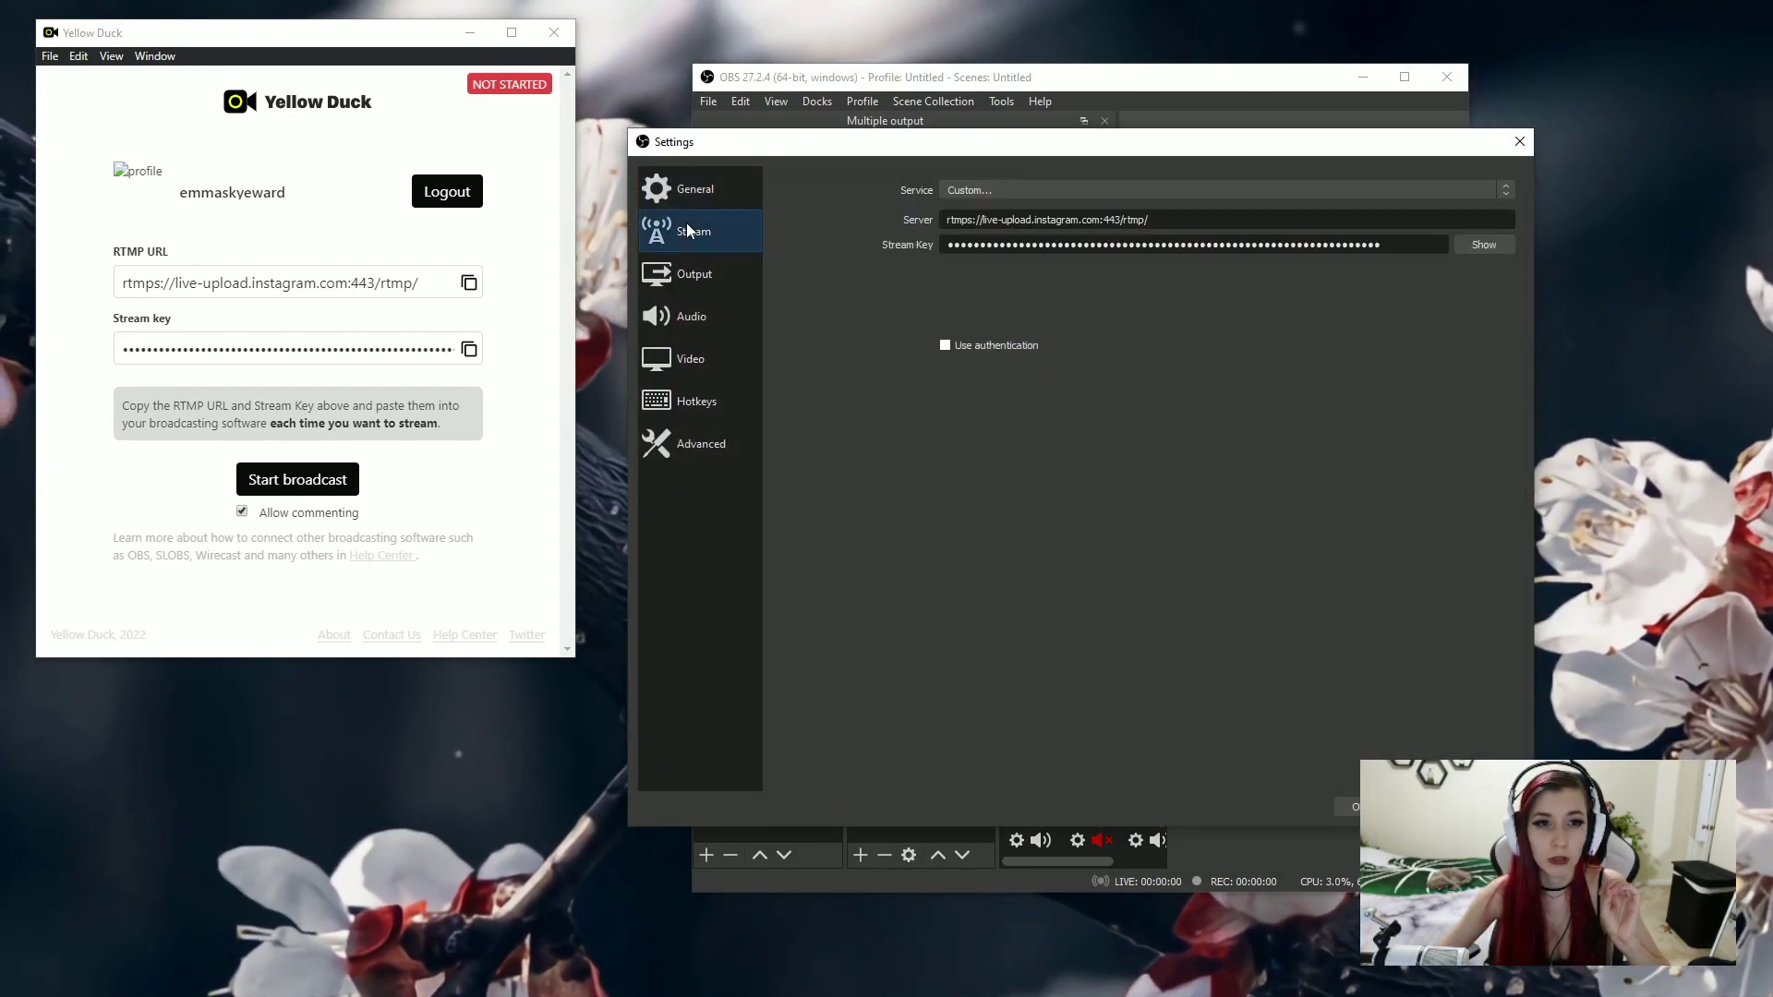
pyautogui.click(1078, 190)
pyautogui.click(1003, 205)
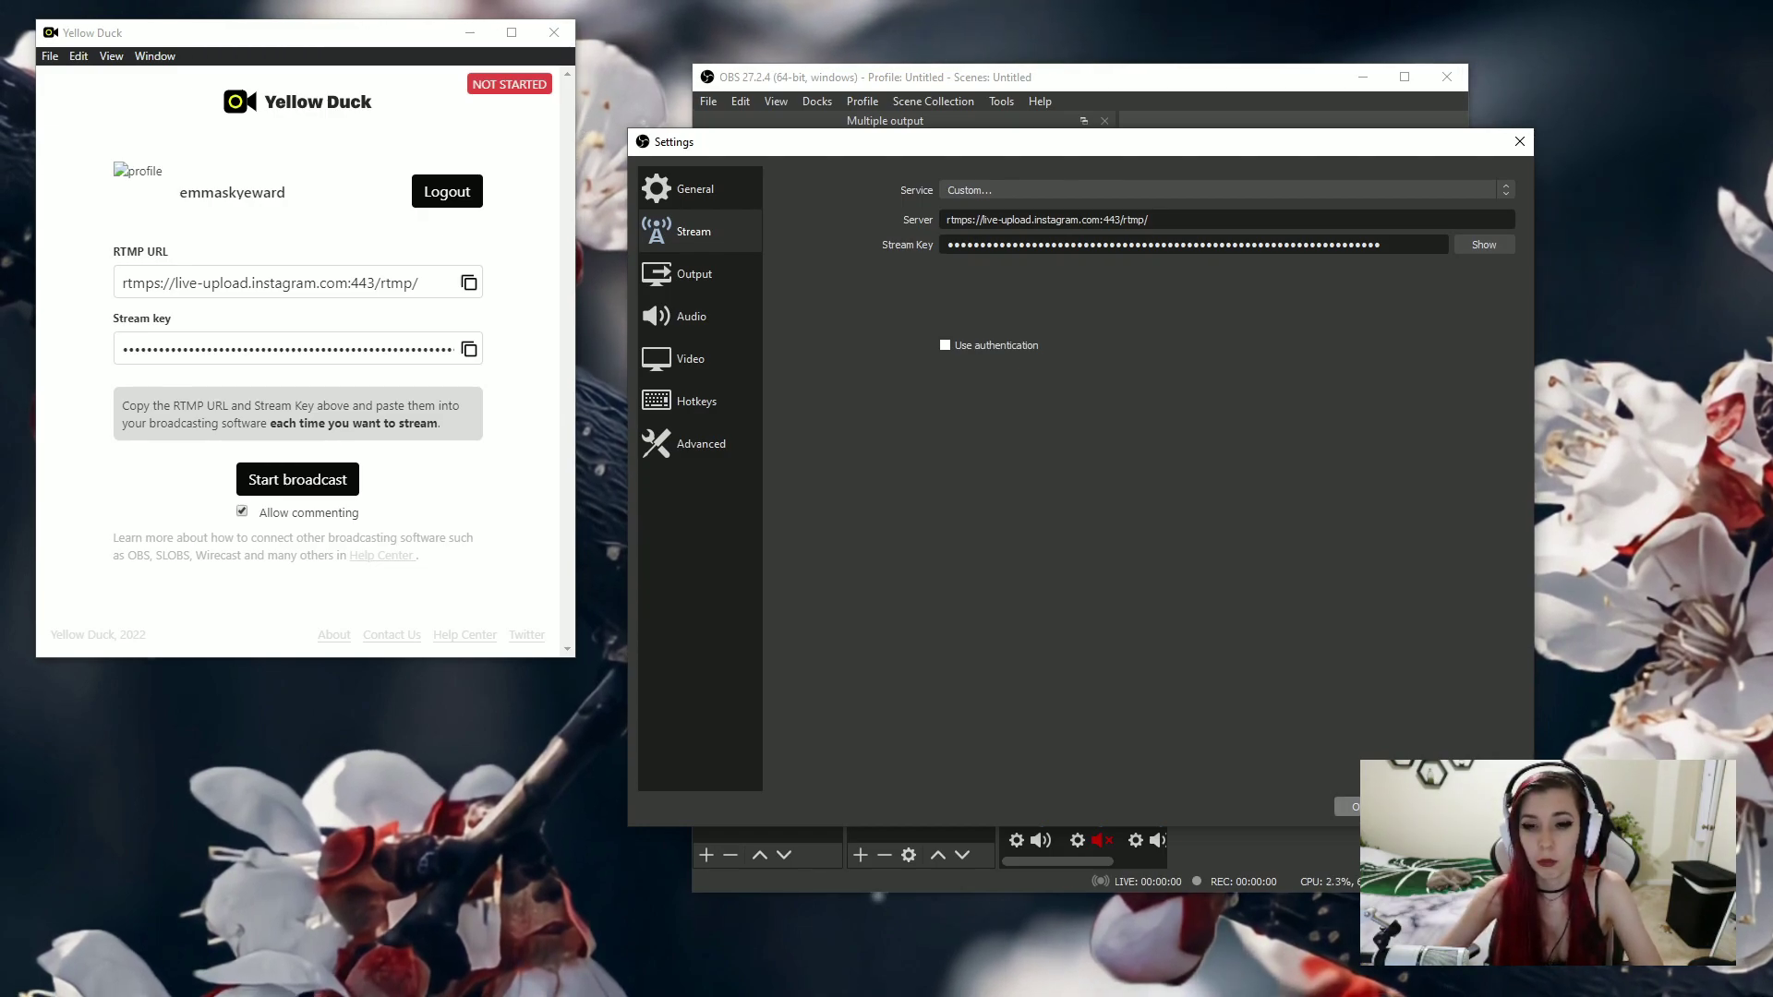
pyautogui.click(1370, 807)
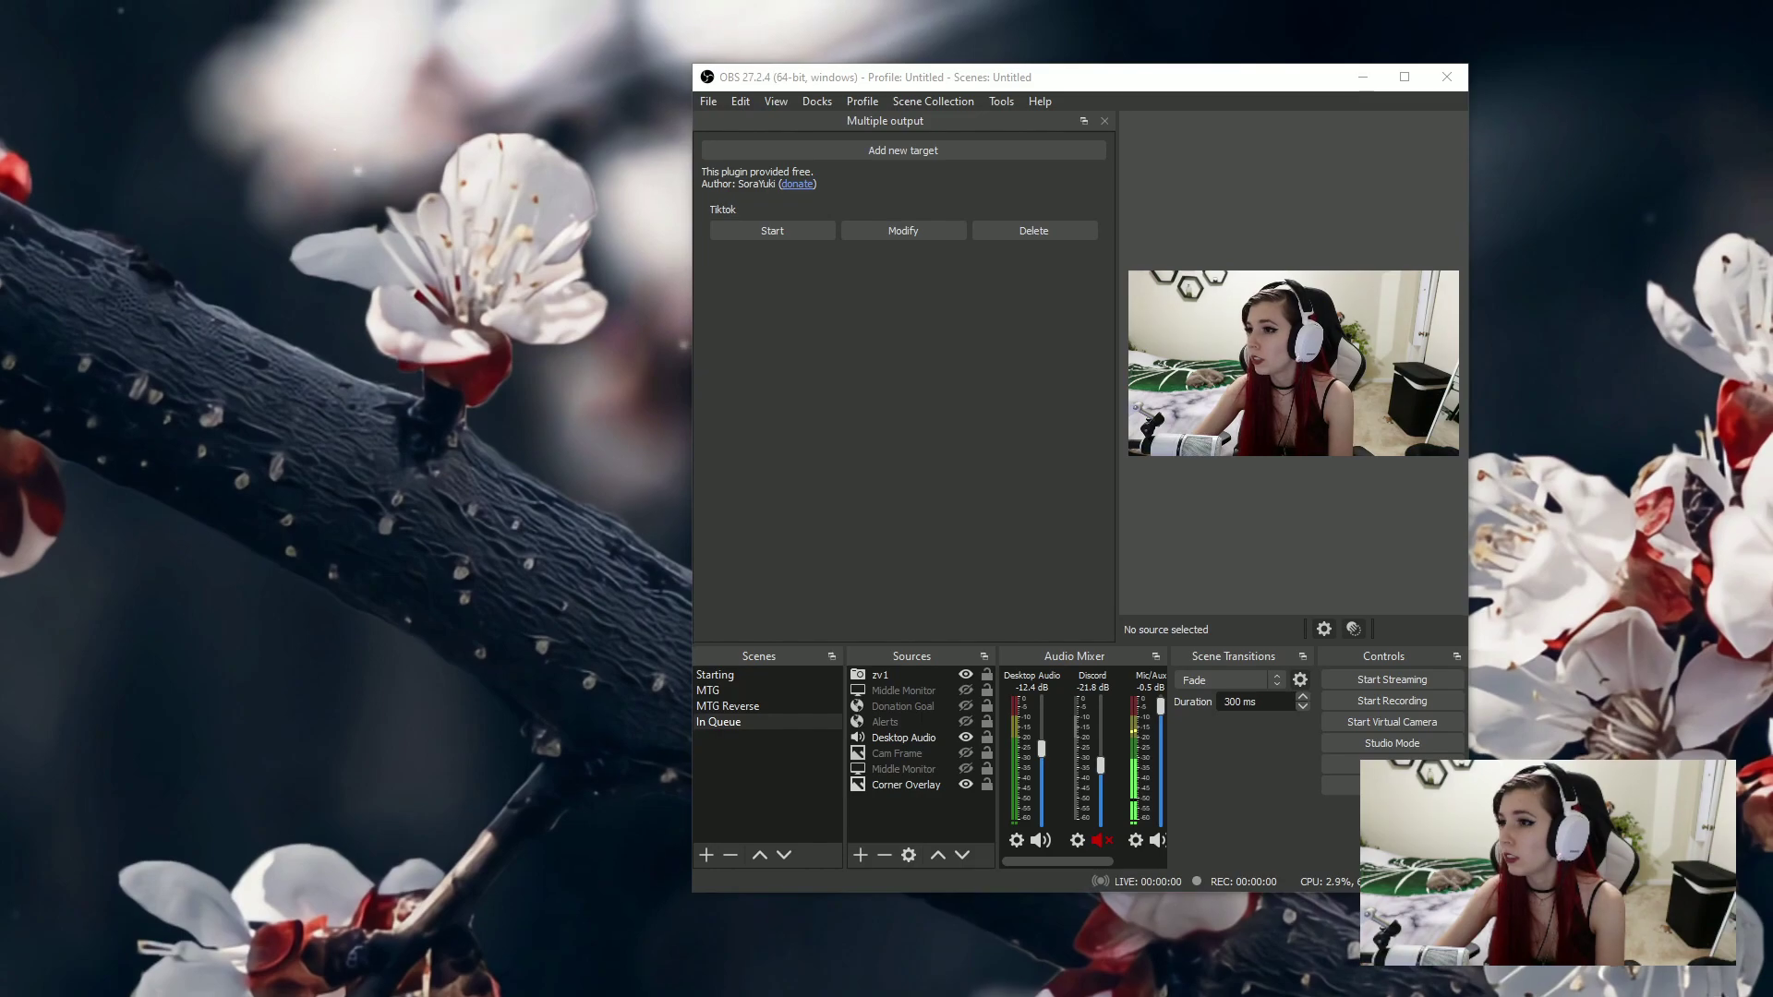
# Switch to the browser and download obs-multi-rtmp-setup.exe from the Multiple RTMP outputs plugin's releases page
pyautogui.moveTo(1772, 230); pyautogui.dragTo(1210, 26)
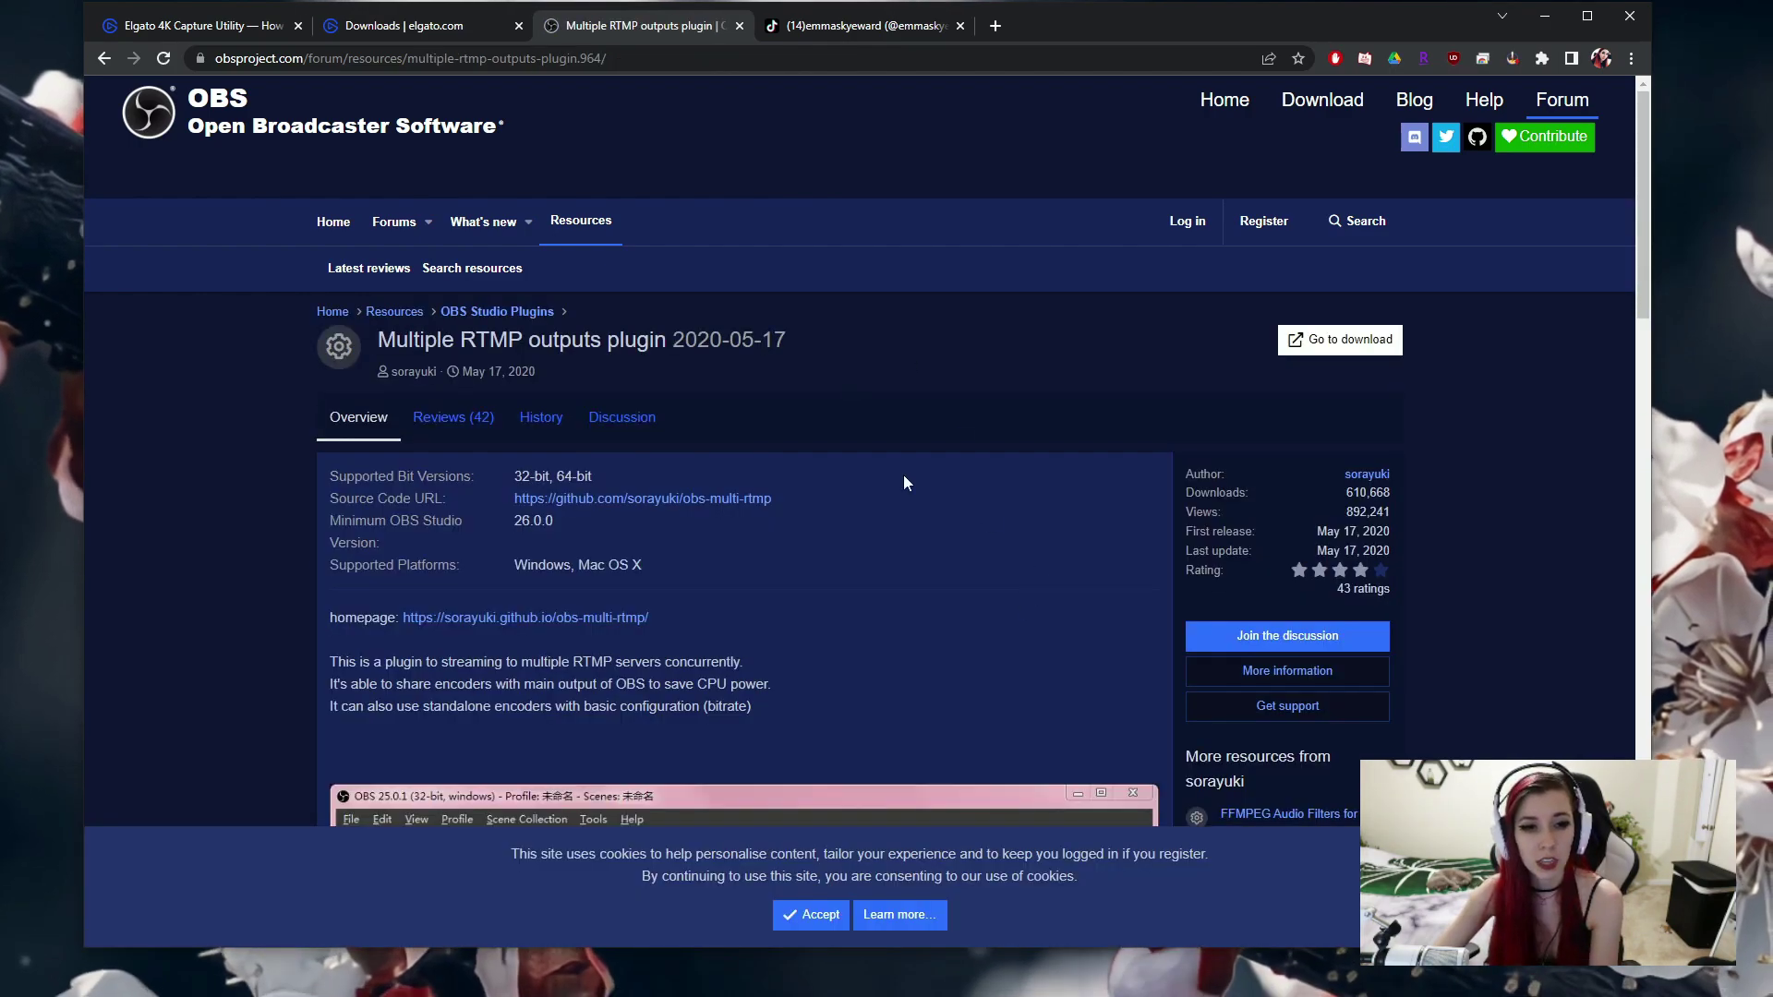
pyautogui.click(1300, 336)
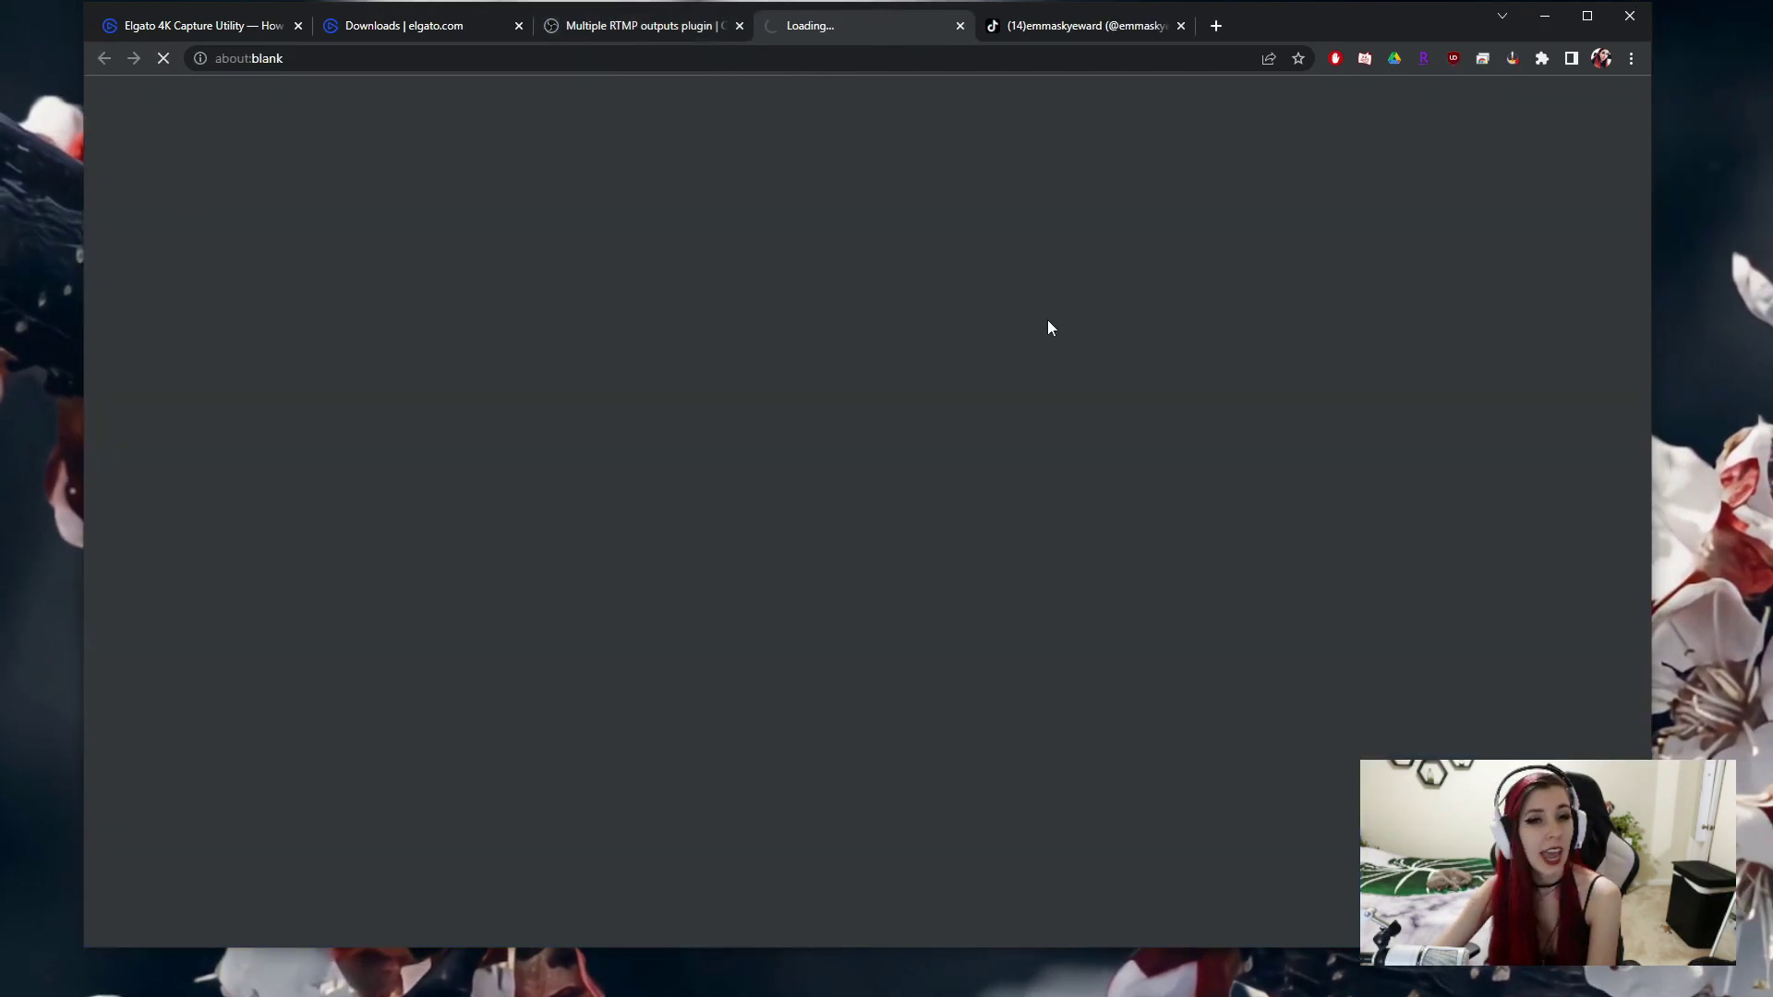
pyautogui.scroll(-2, 1165, 606)
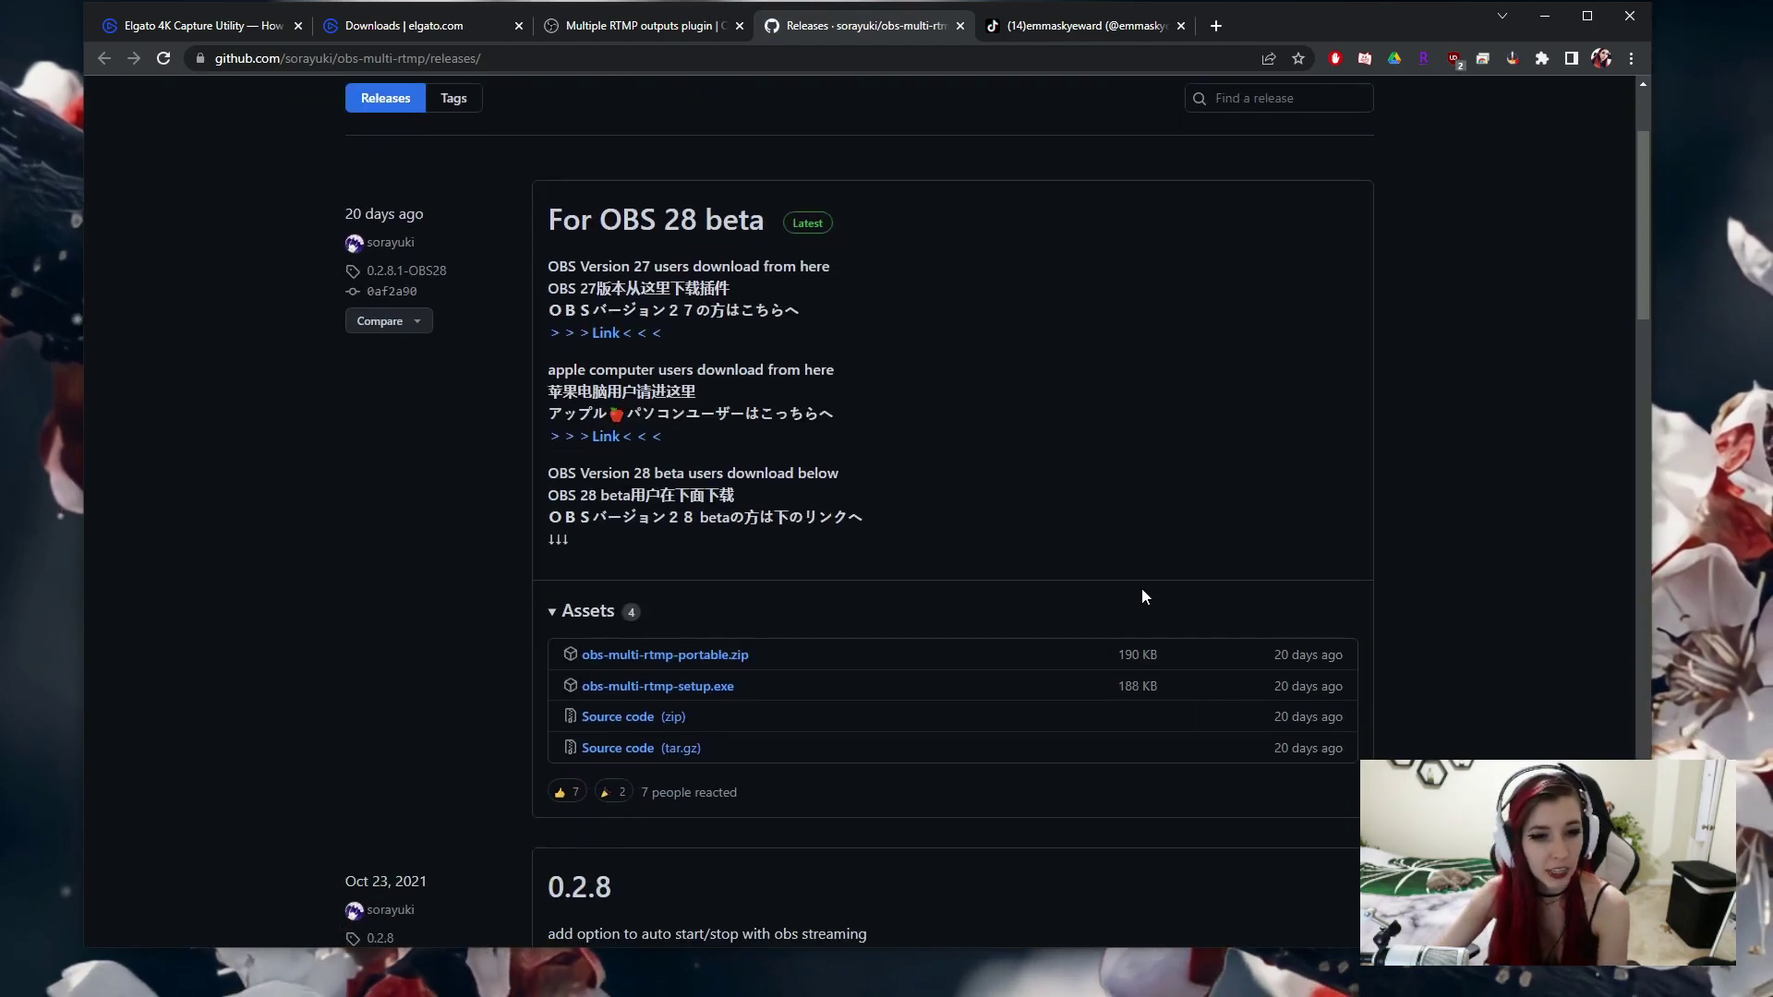
pyautogui.click(694, 688)
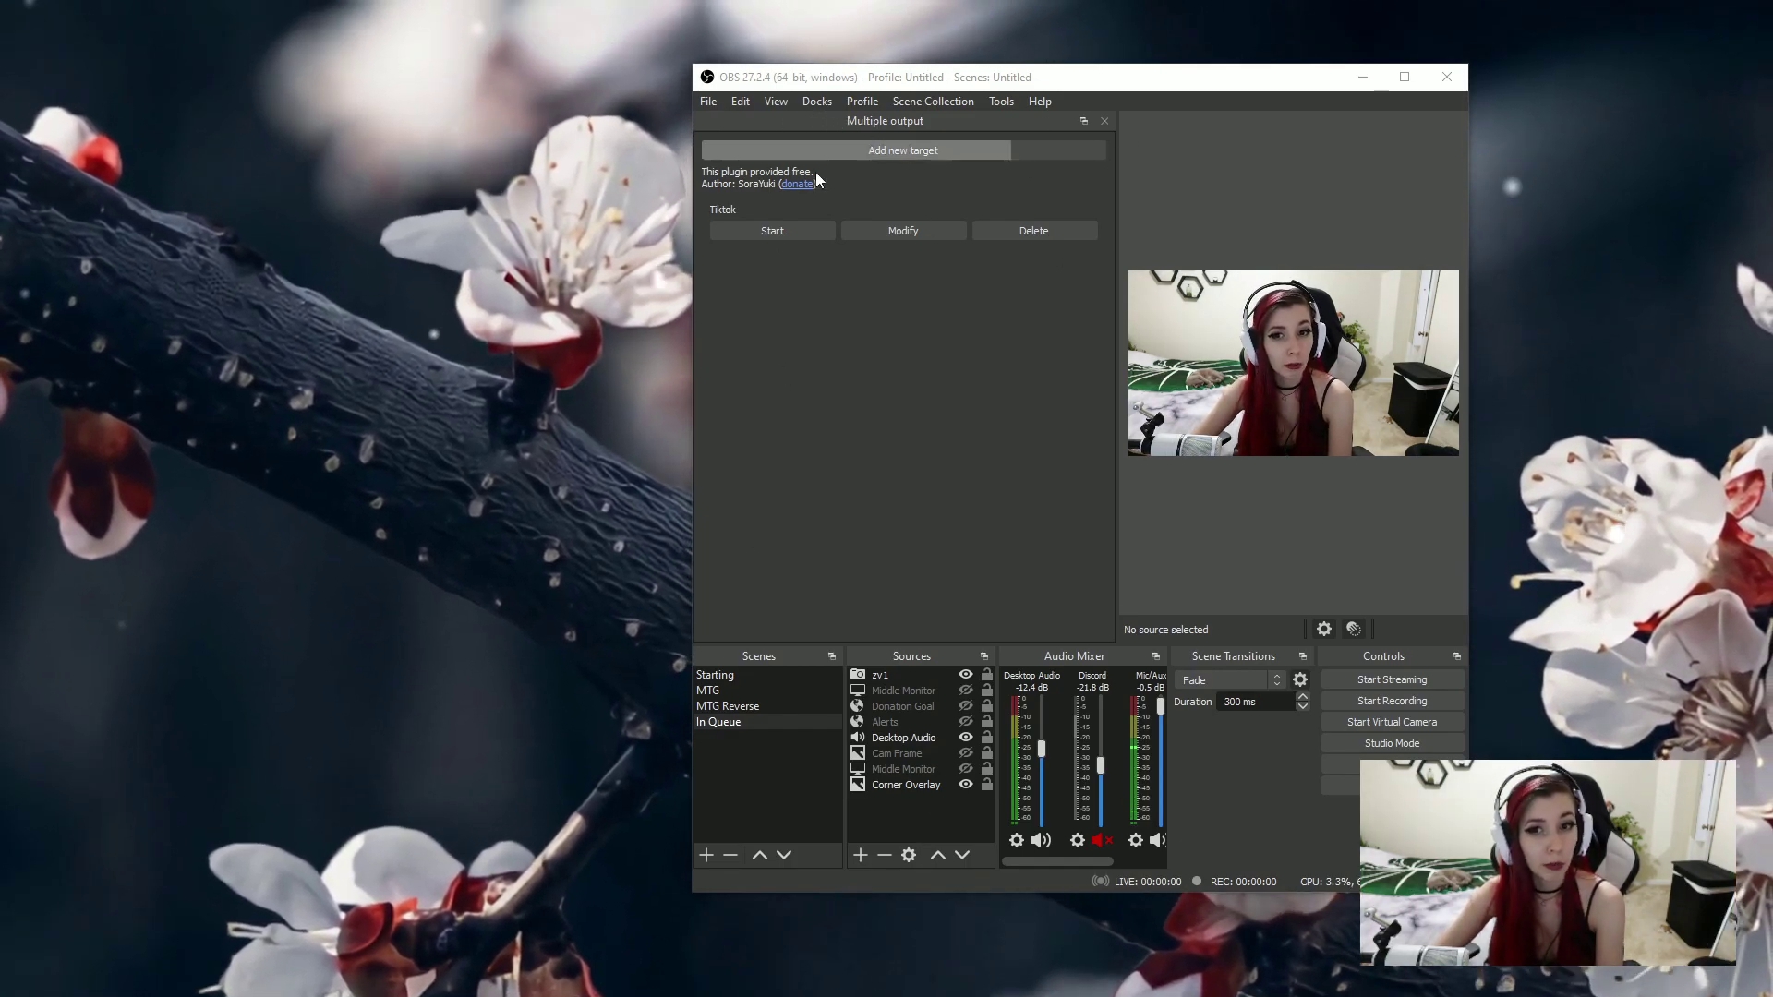
# In OBS, check that the Multiple output dock is enabled and open the Tiktok target's streaming settings
pyautogui.click(816, 100)
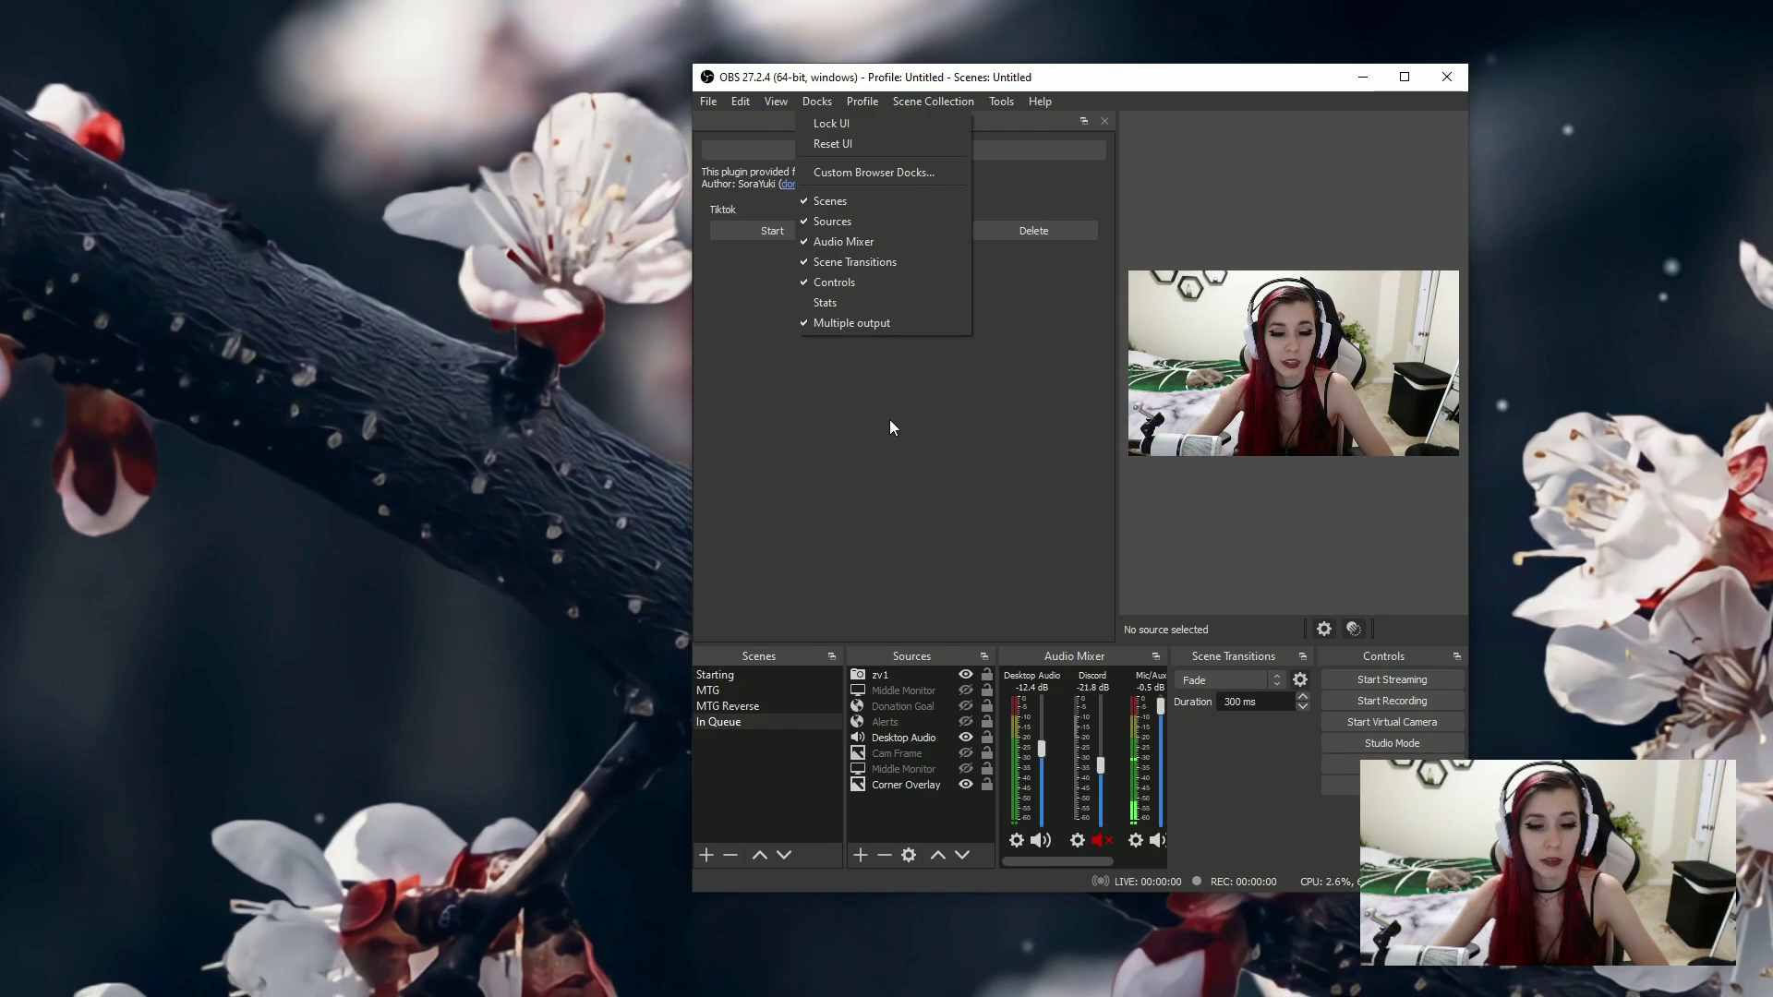
pyautogui.click(864, 476)
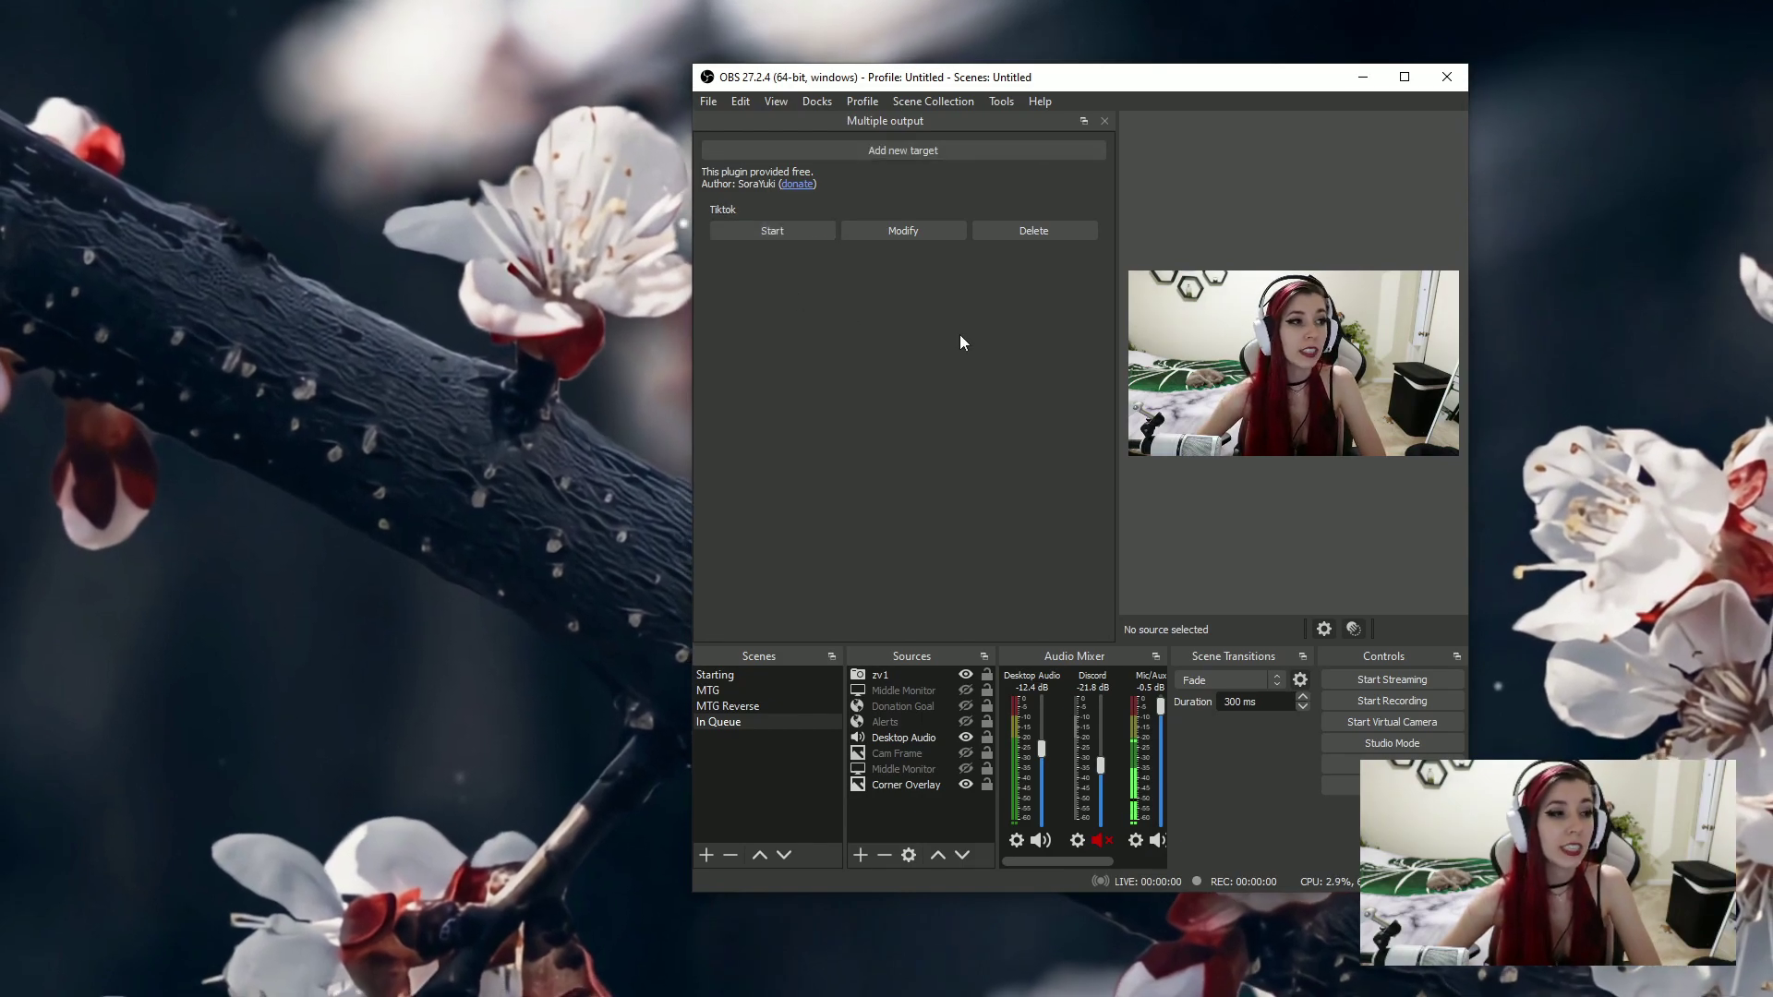
pyautogui.click(903, 231)
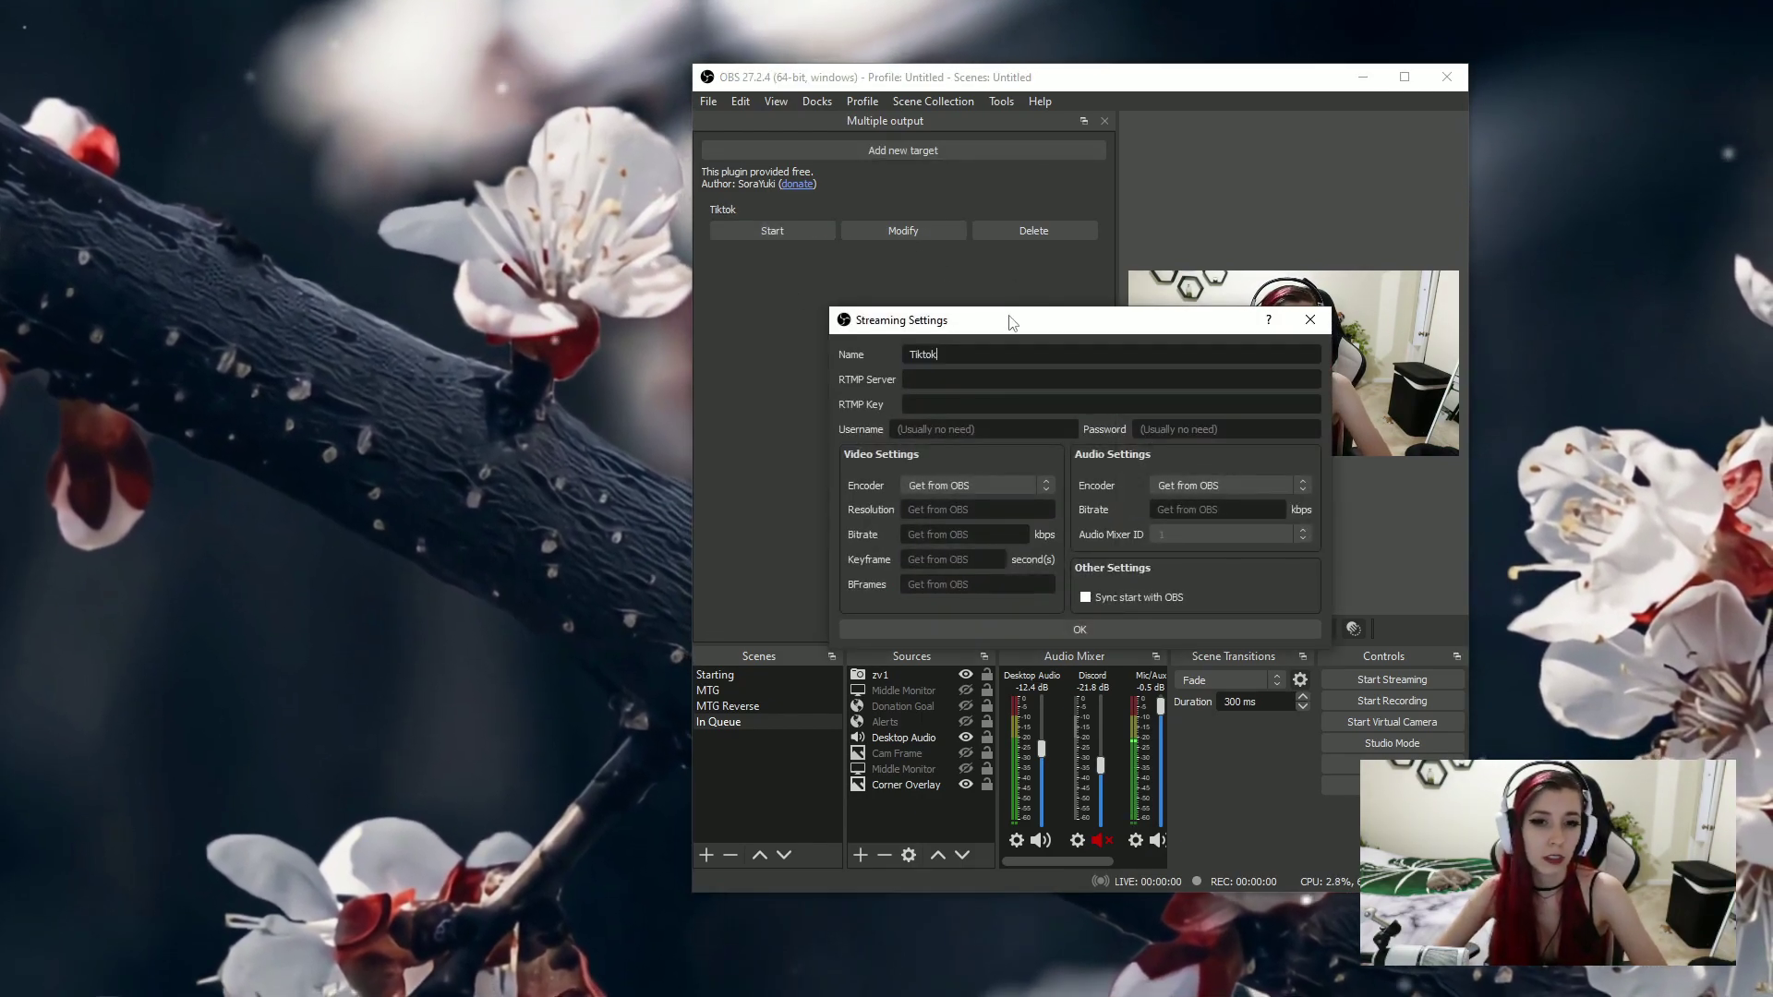
pyautogui.moveTo(1020, 330); pyautogui.dragTo(607, 274)
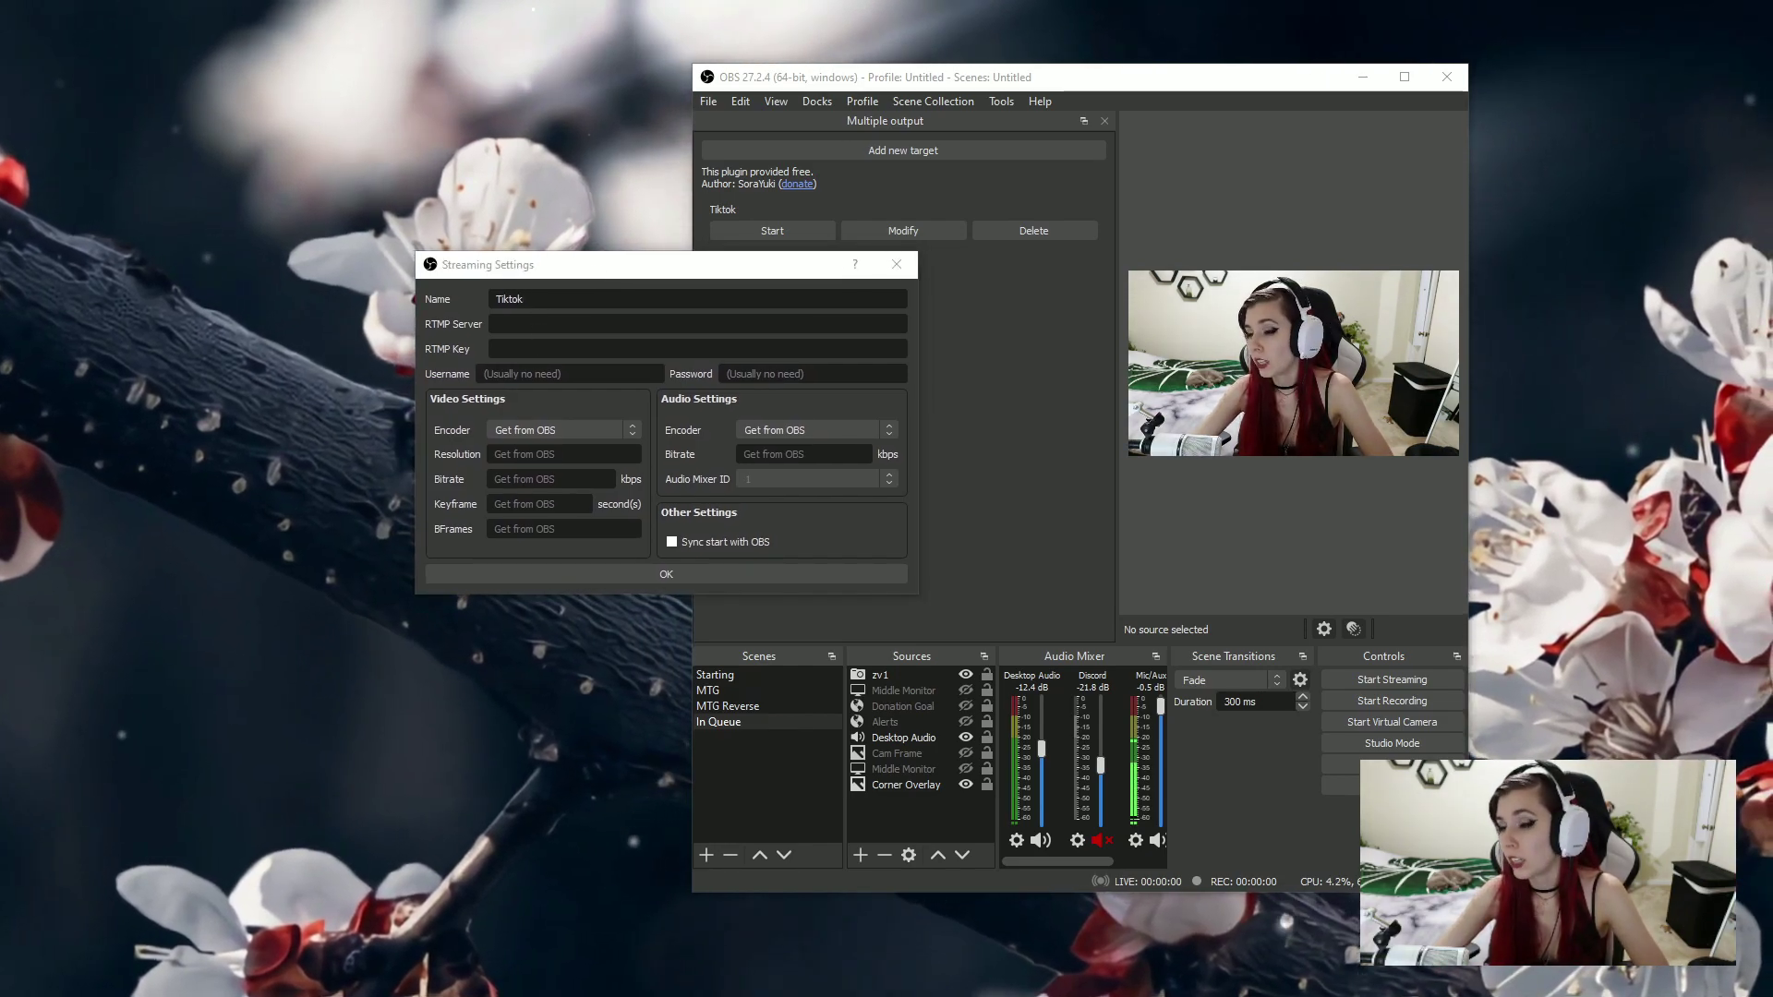
# View the TikTok profile page beside the Tiktok target's streaming settings, put the page away, and accept the settings
pyautogui.moveTo(1771, 116); pyautogui.dragTo(1200, 106)
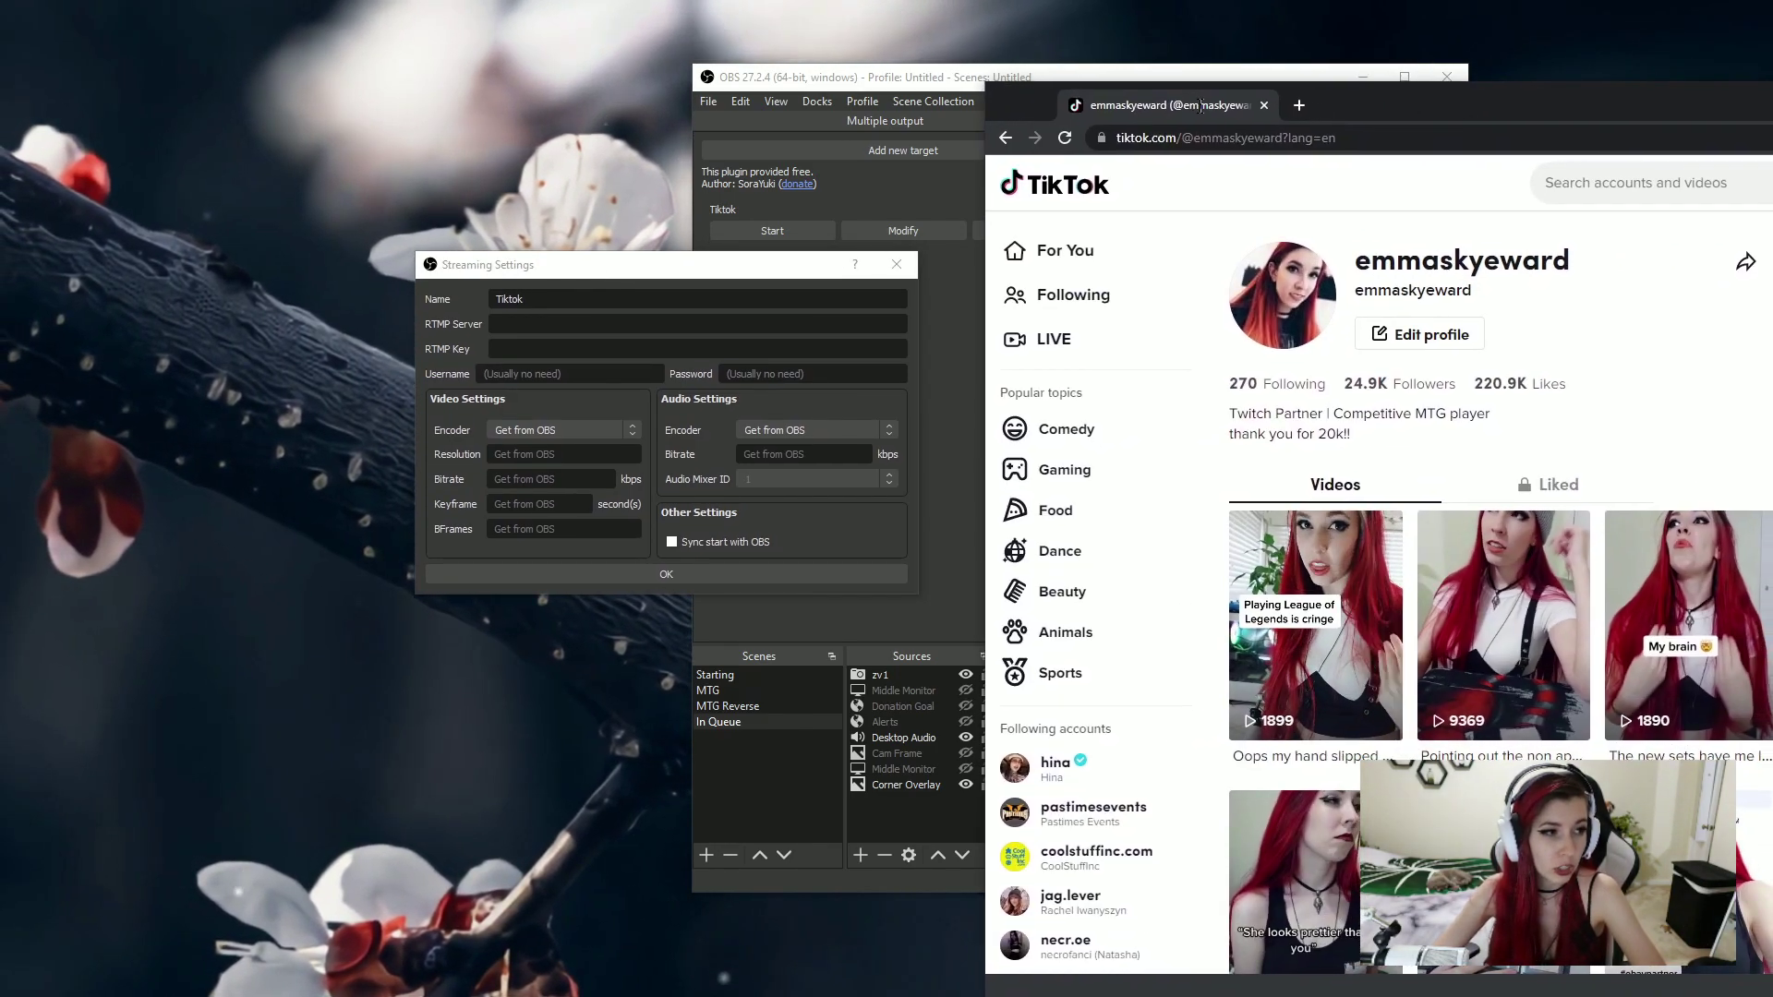
pyautogui.moveTo(752, 266); pyautogui.dragTo(439, 78)
pyautogui.moveTo(1563, 100); pyautogui.dragTo(1216, 53)
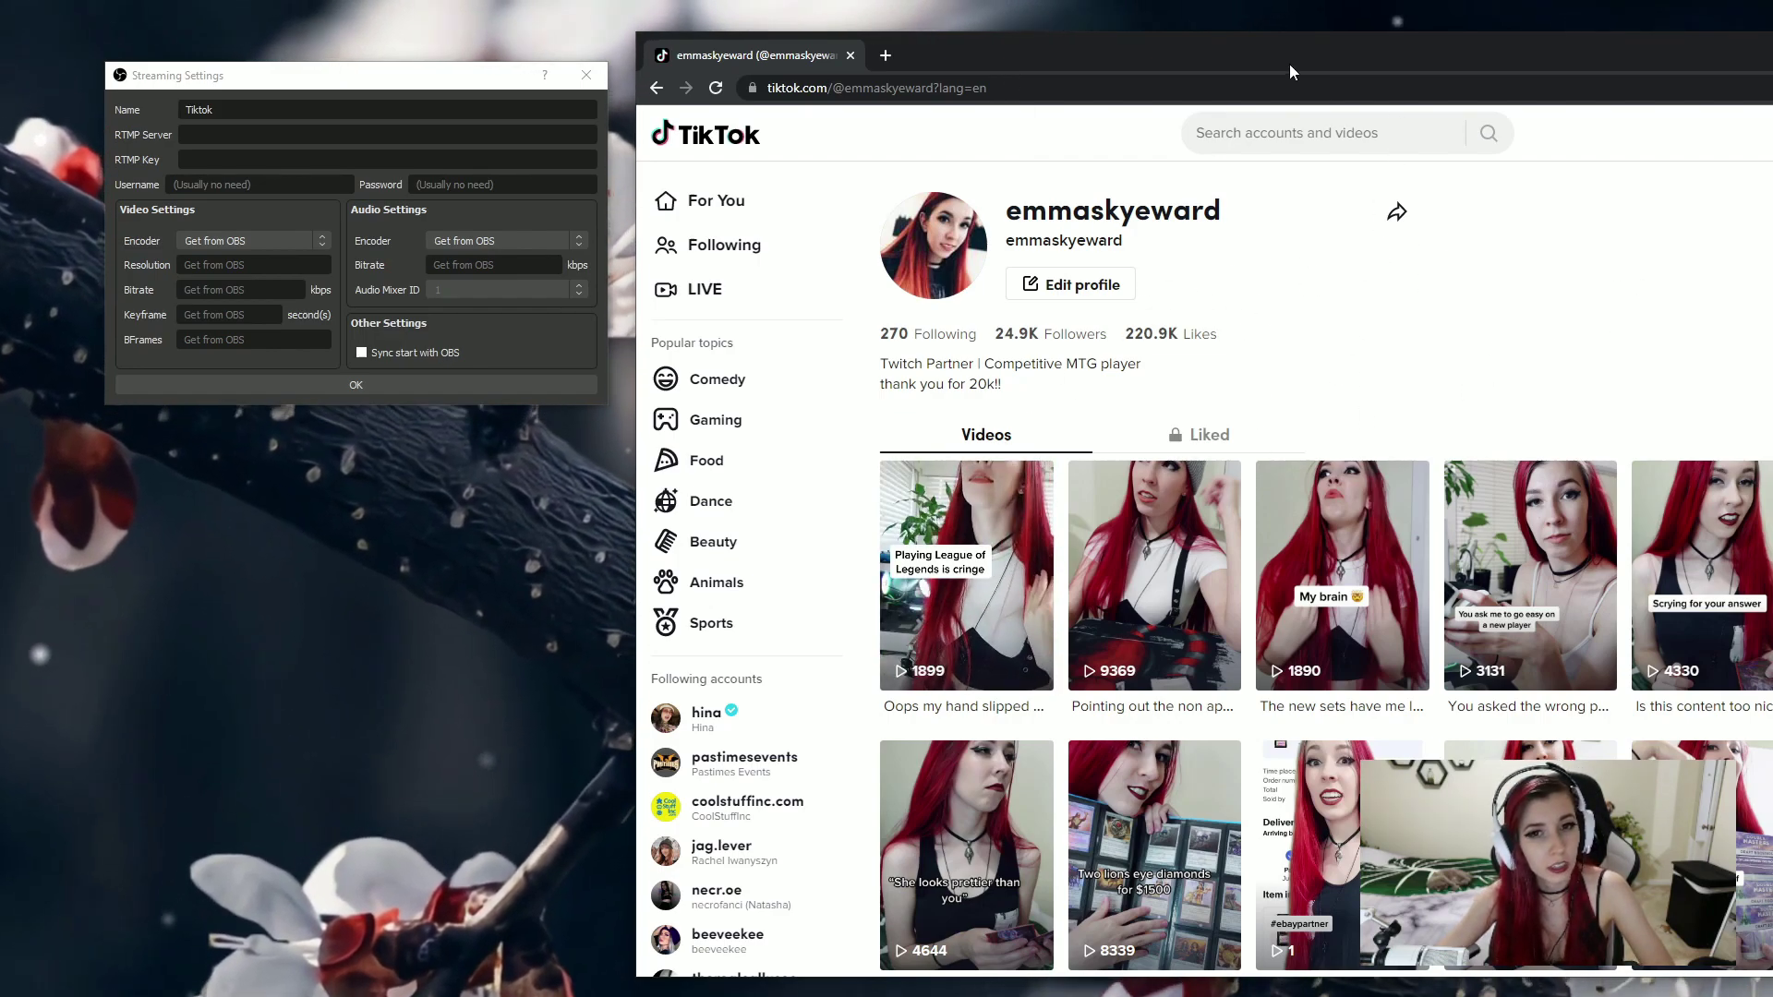
pyautogui.moveTo(1239, 71); pyautogui.dragTo(1771, 87)
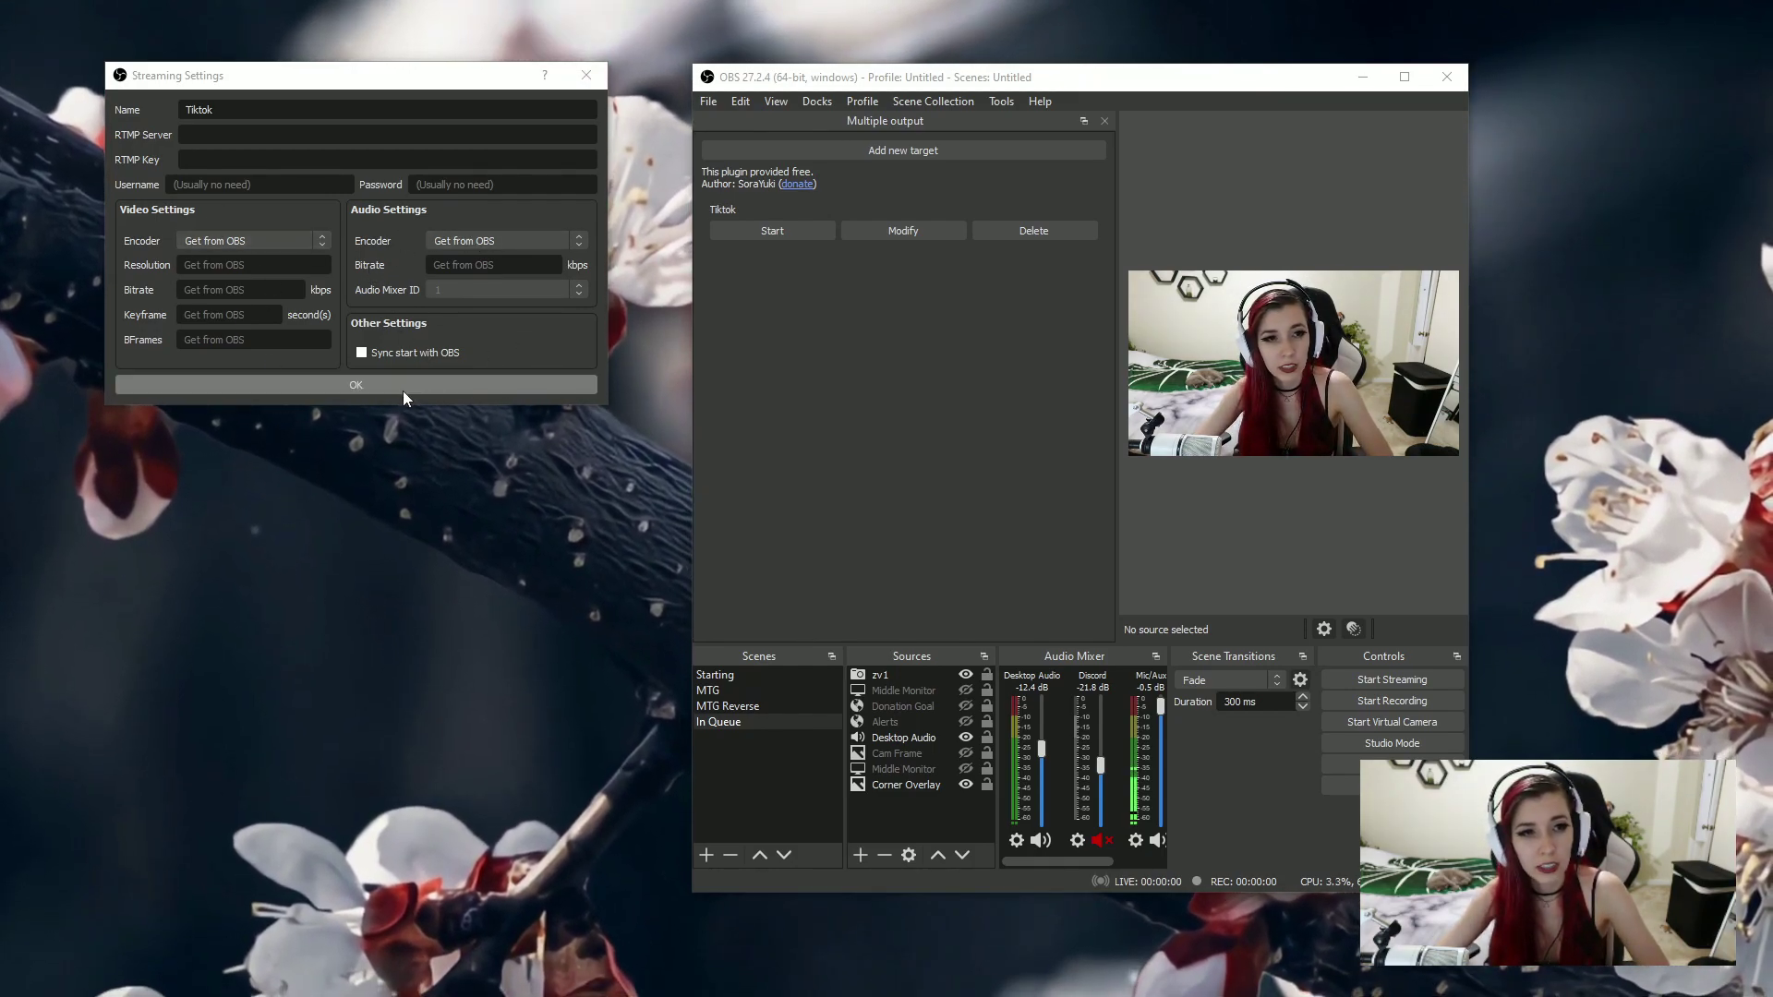
pyautogui.click(403, 391)
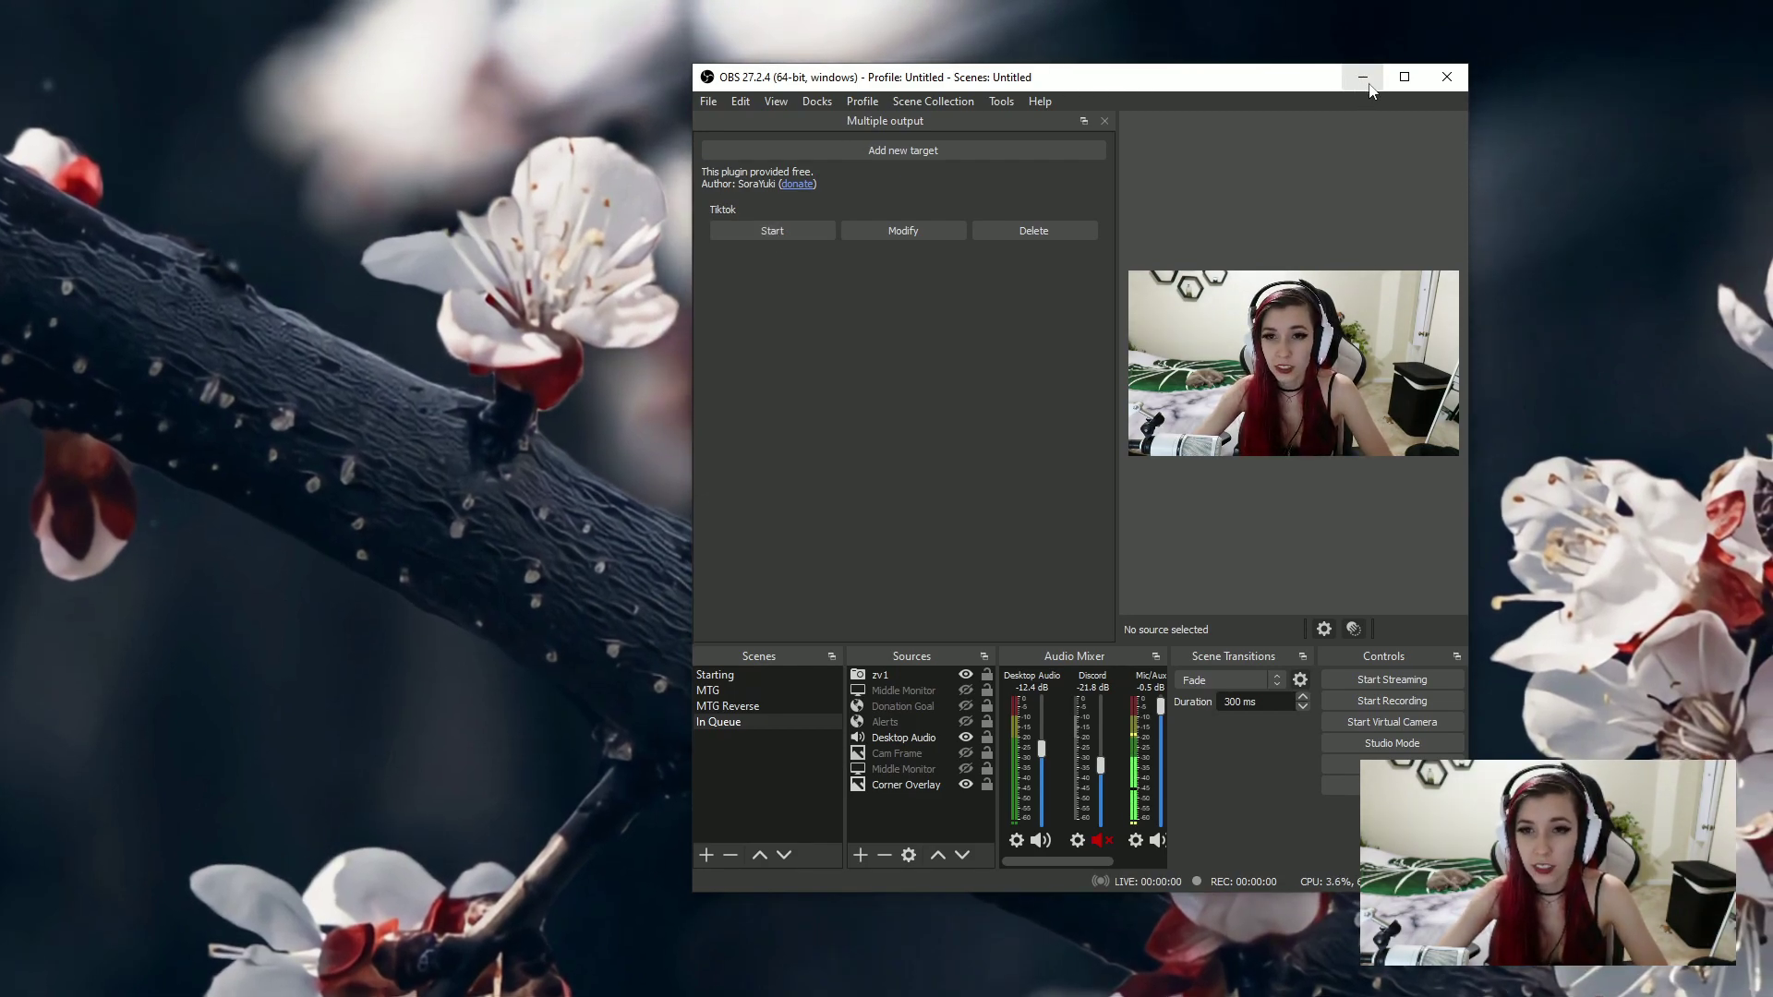
# Move OBS away, switch to Streamlabs Desktop, and review the stream destinations in its settings
pyautogui.moveTo(1245, 84); pyautogui.dragTo(1772, 83)
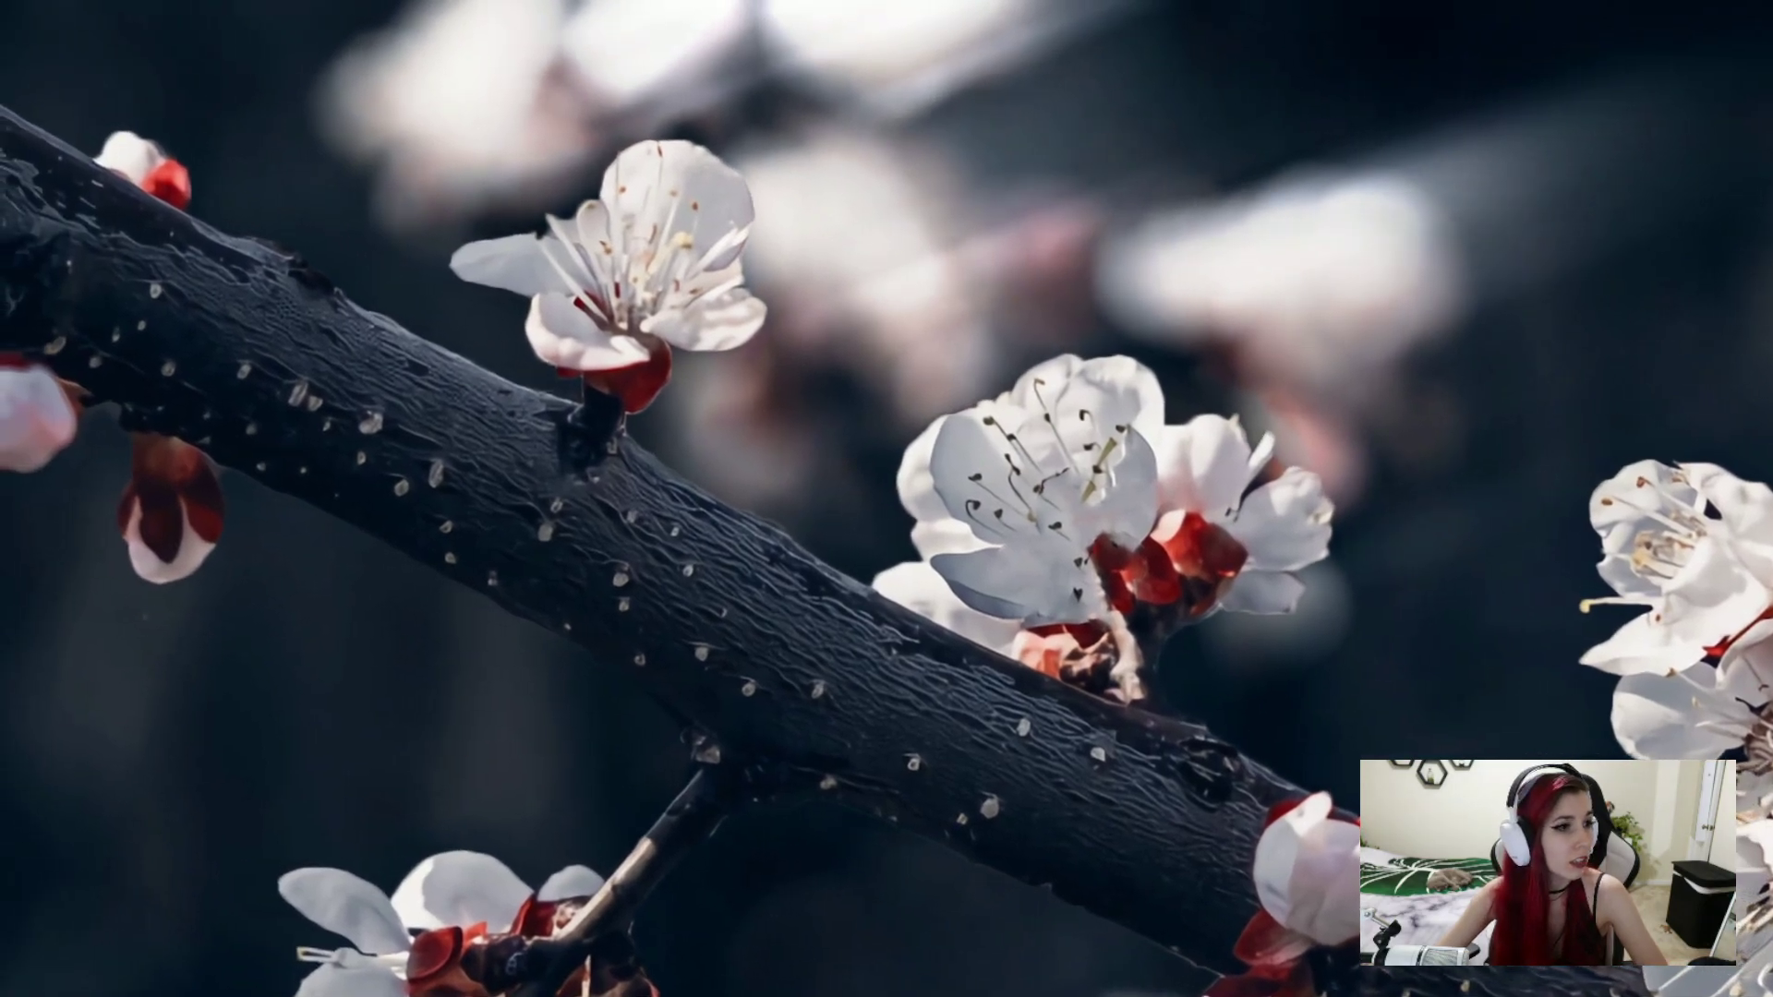
pyautogui.moveTo(0, 93); pyautogui.dragTo(1021, 62)
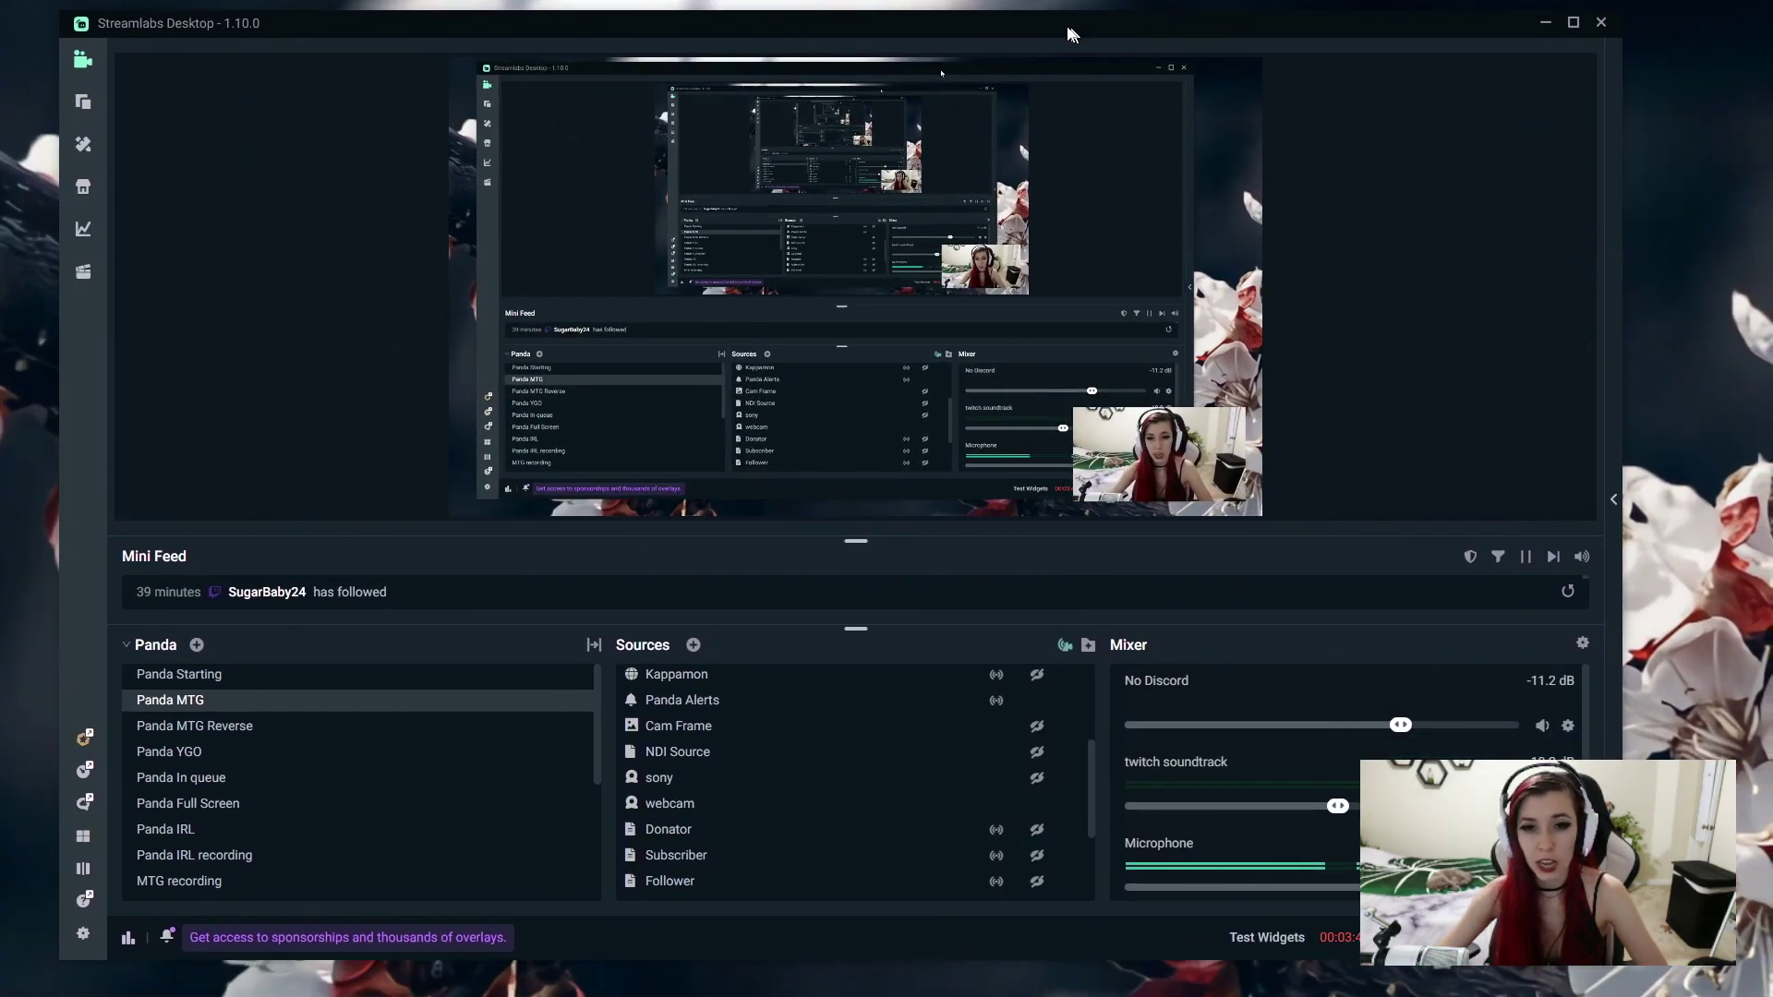
pyautogui.moveTo(1068, 29); pyautogui.dragTo(1038, 24)
pyautogui.click(54, 930)
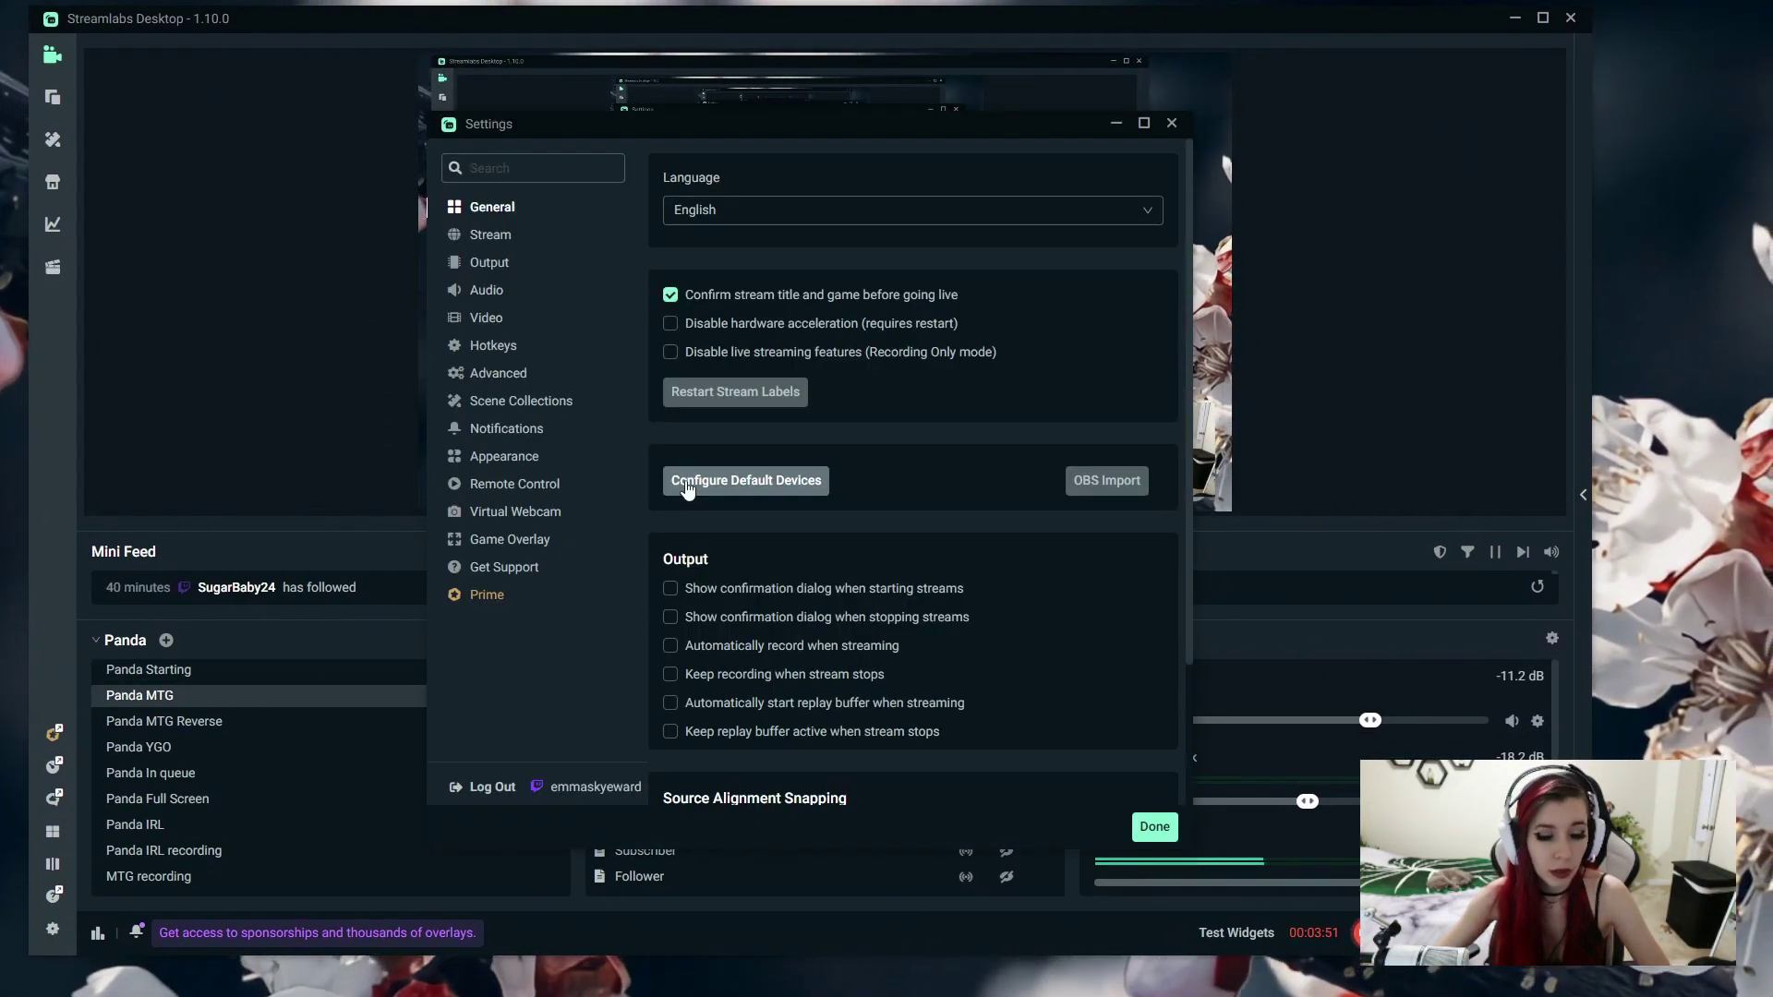
pyautogui.click(493, 237)
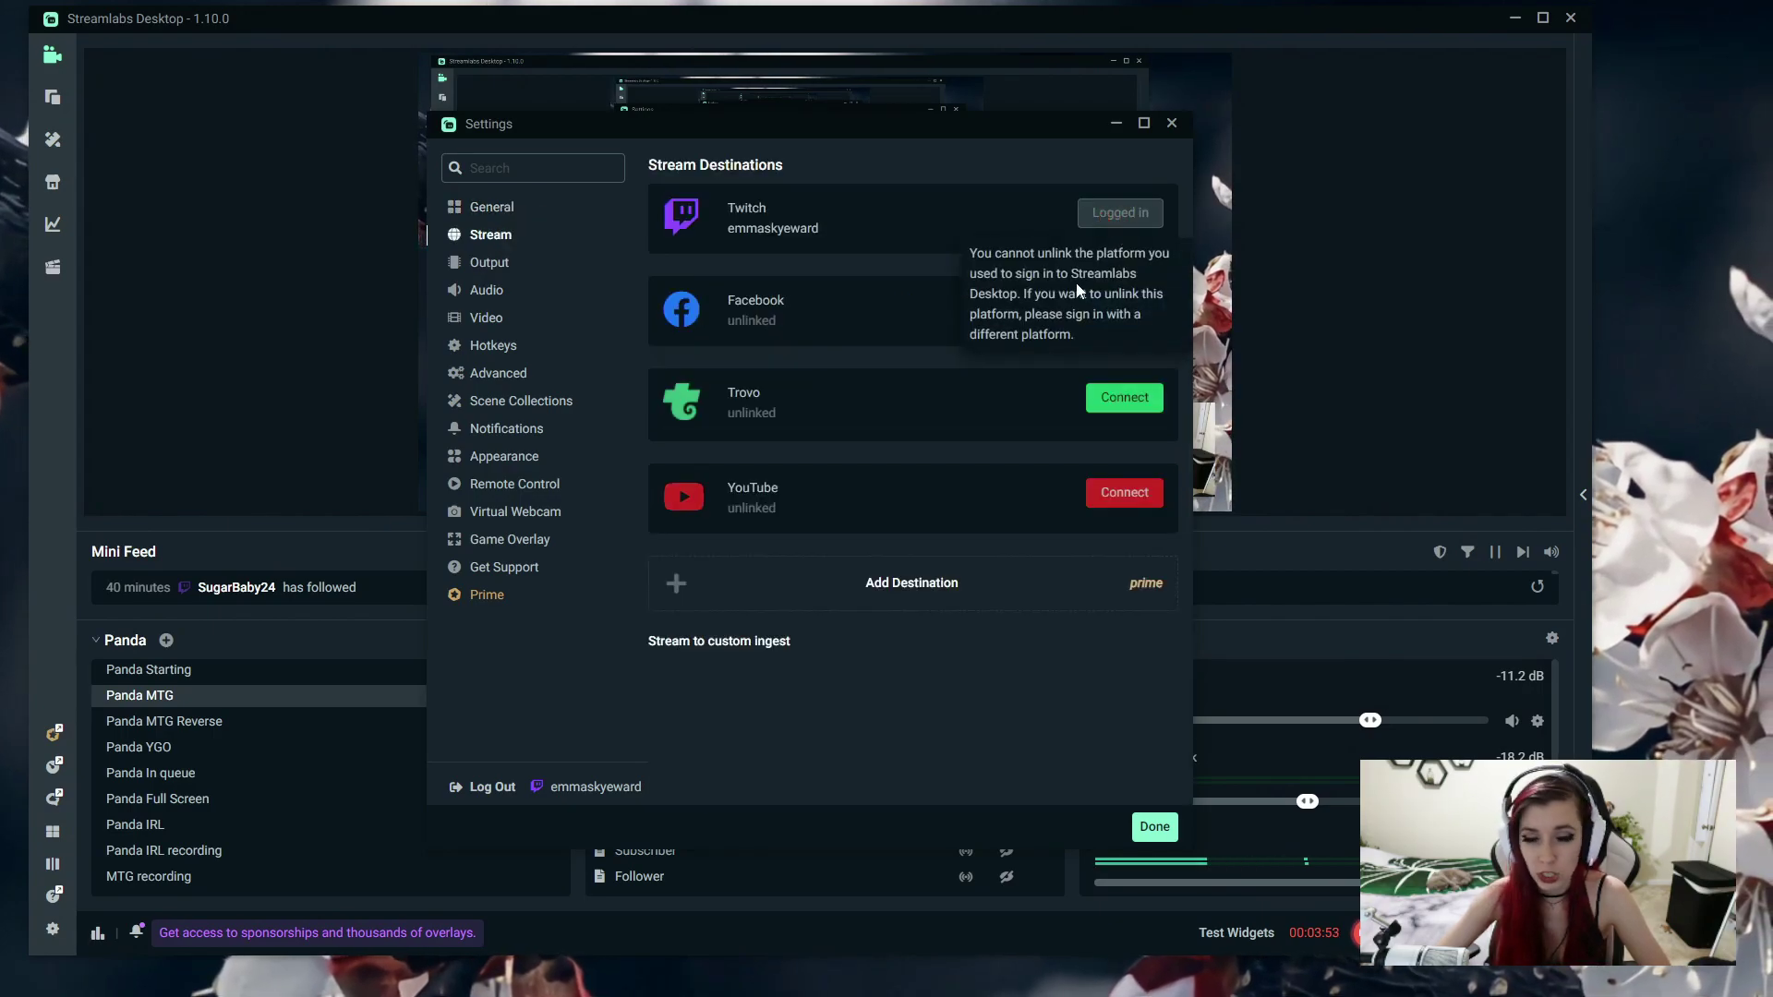
pyautogui.click(1116, 125)
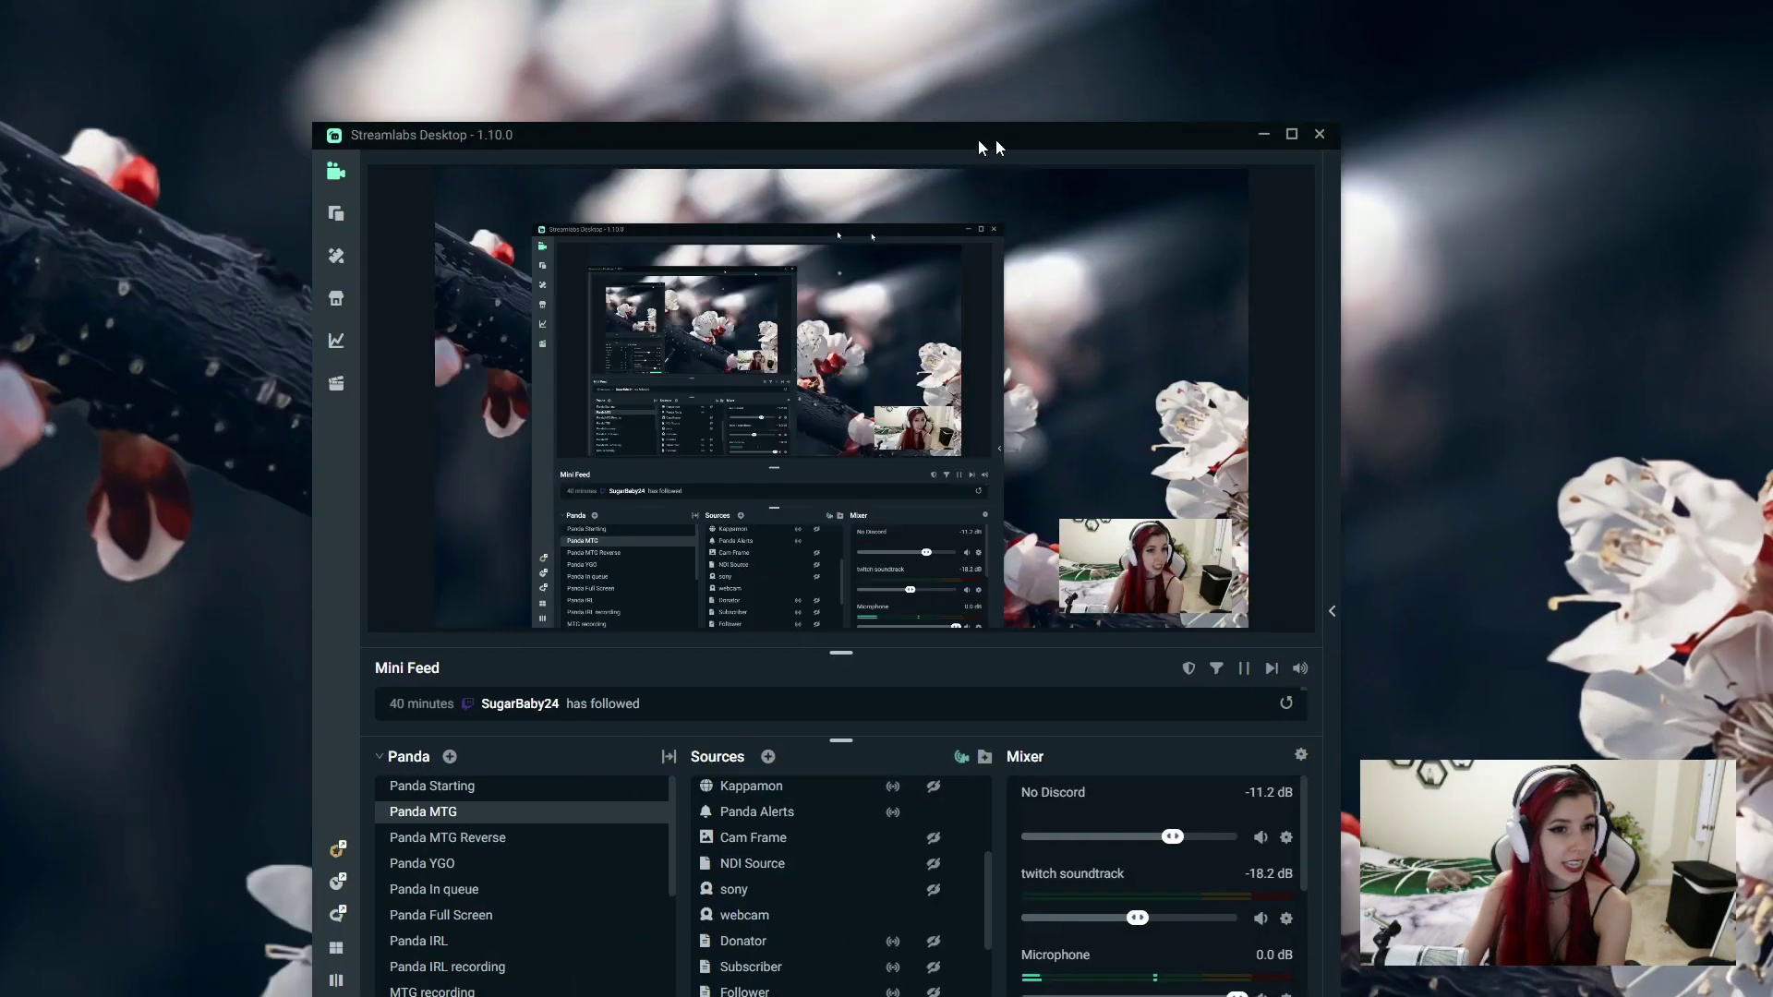
# Bring Streamlabs Desktop back and remove the camera source from the Panda MTG scene
pyautogui.moveTo(976, 134); pyautogui.dragTo(881, 37)
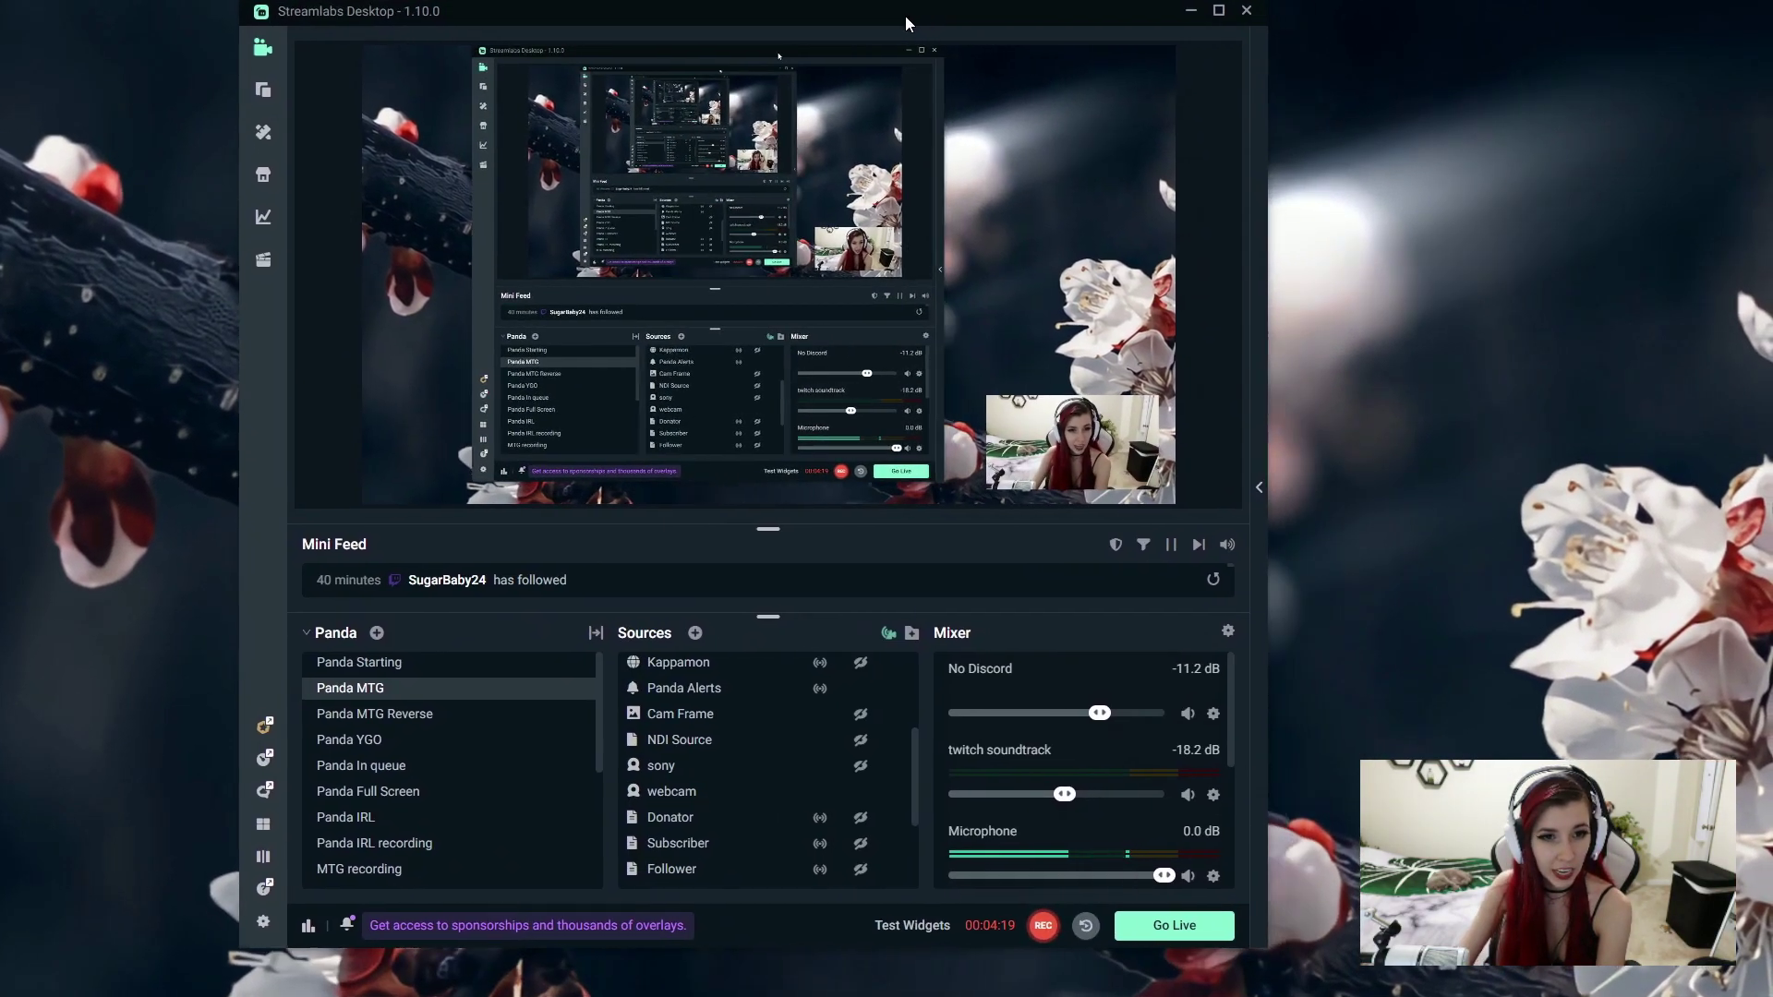
pyautogui.scroll(3, 734, 715)
pyautogui.click(723, 682)
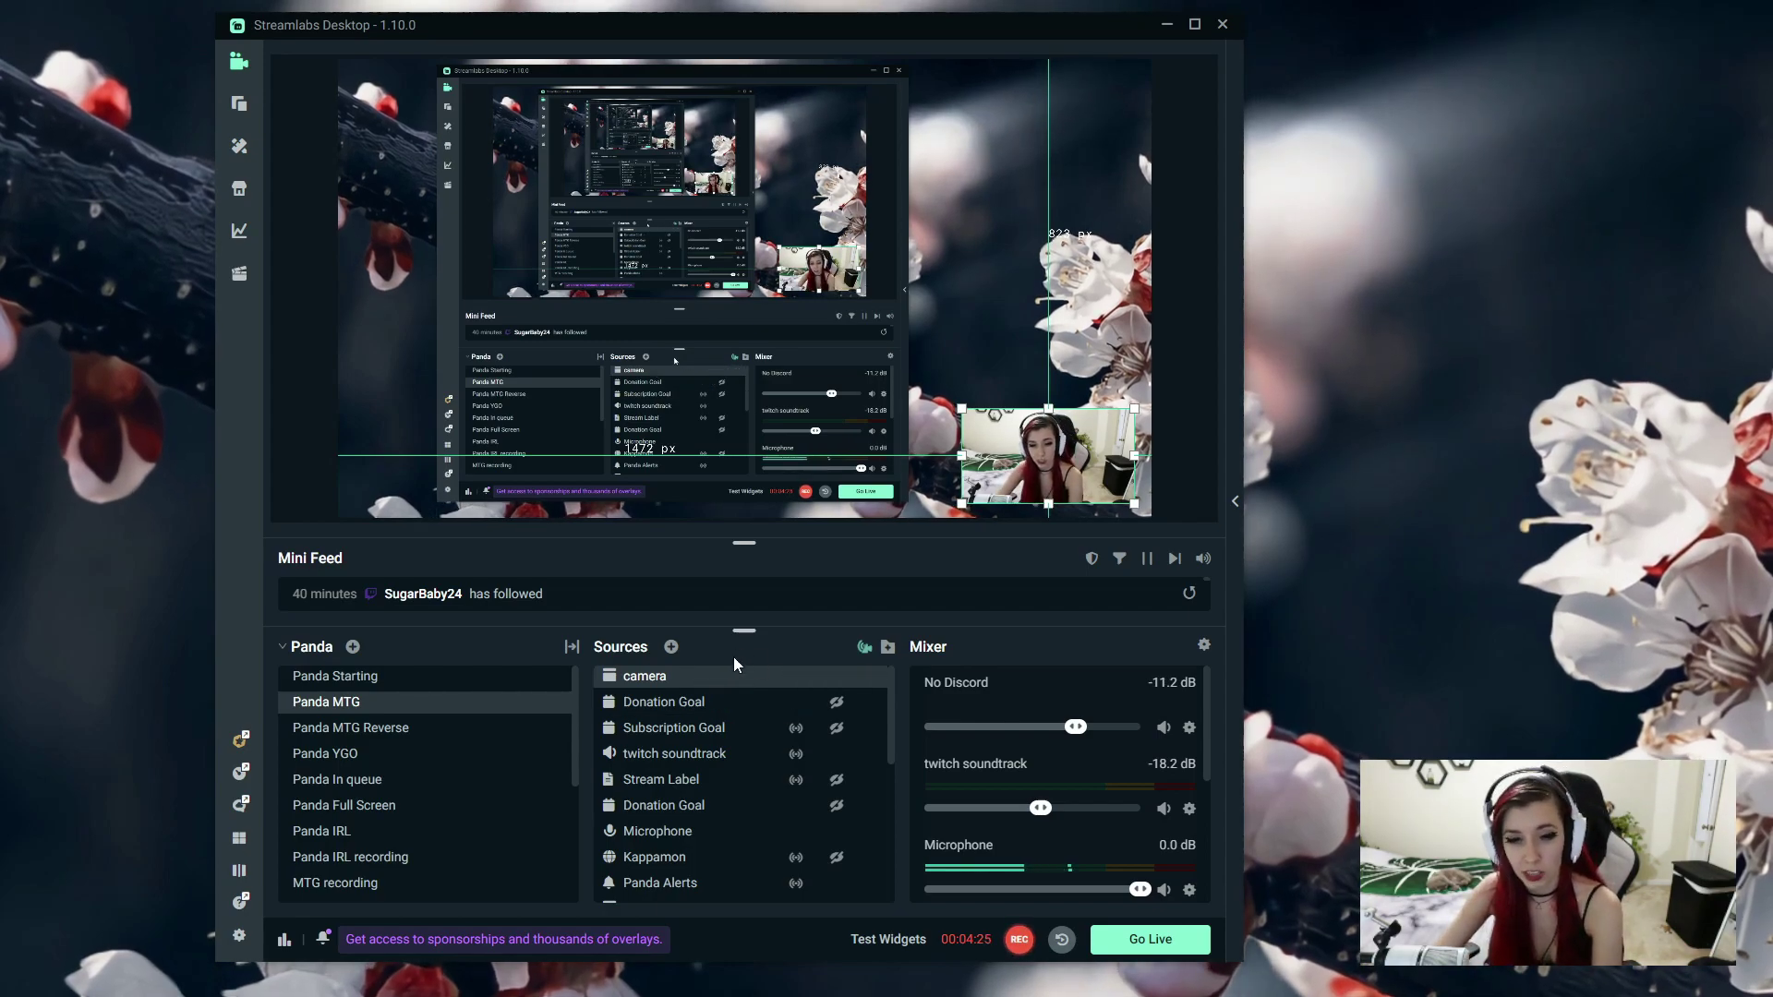
pyautogui.moveTo(821, 679)
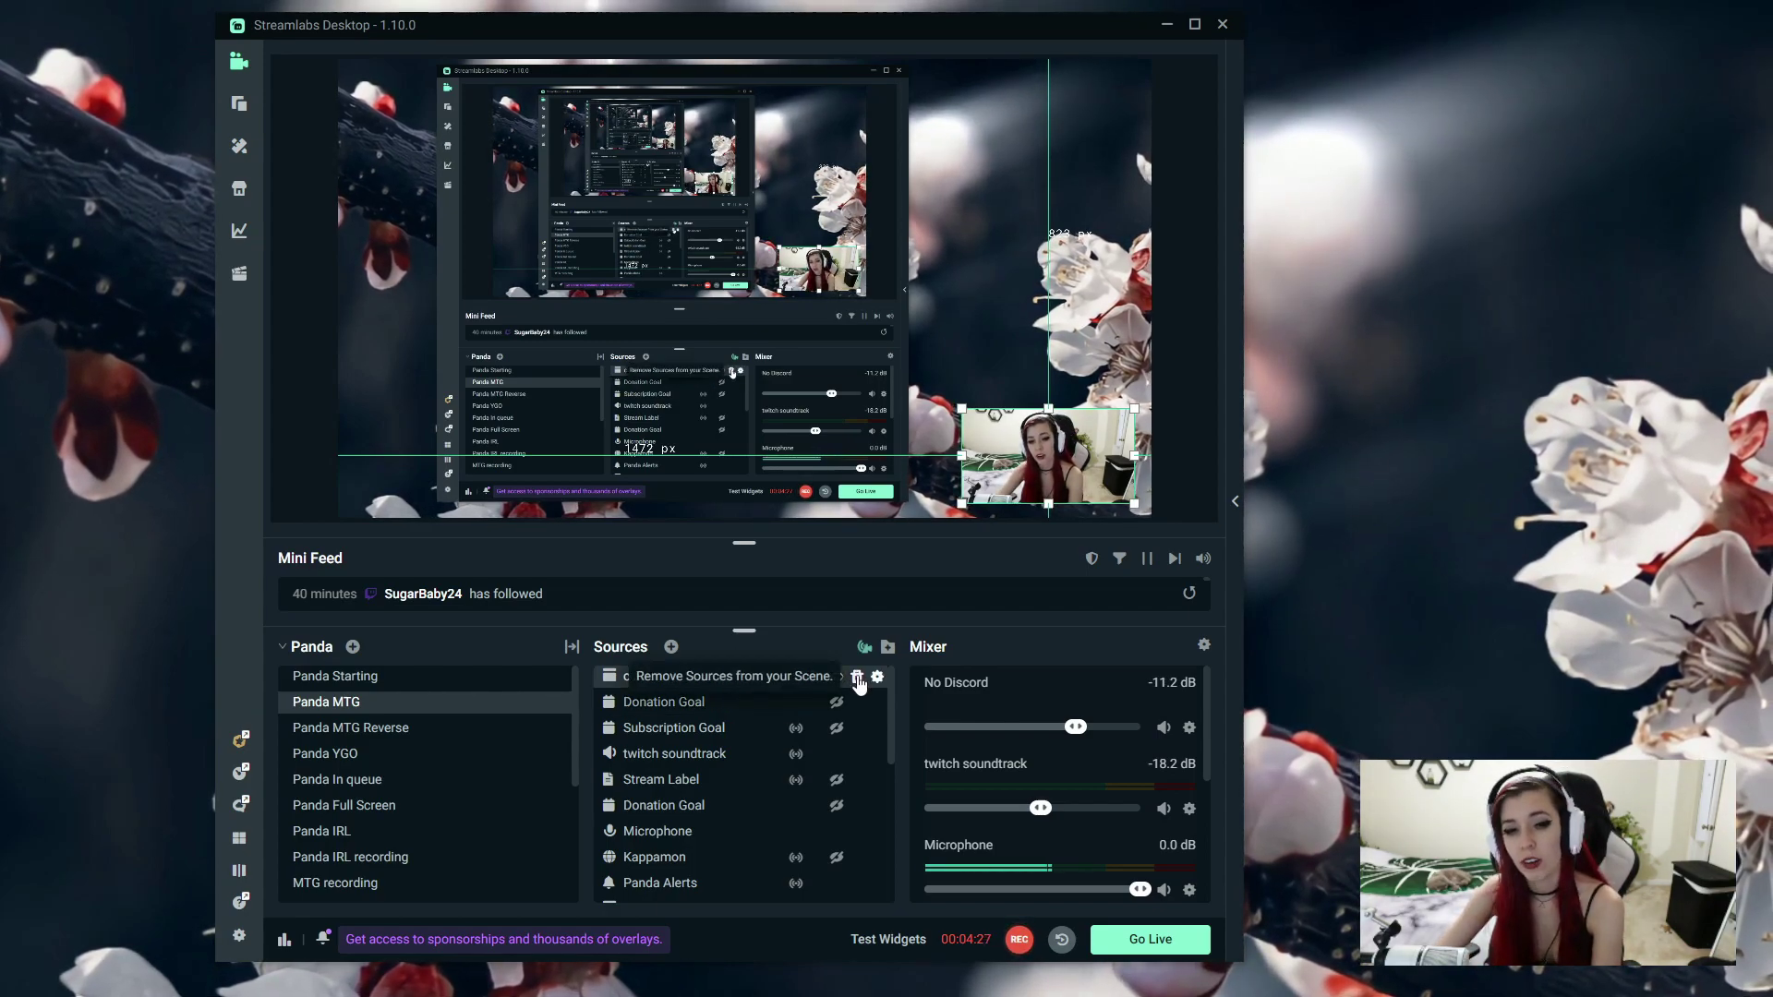
pyautogui.click(857, 681)
pyautogui.click(970, 489)
# Add a new Window Capture source named "camera 2" to the Panda MTG scene
pyautogui.click(671, 646)
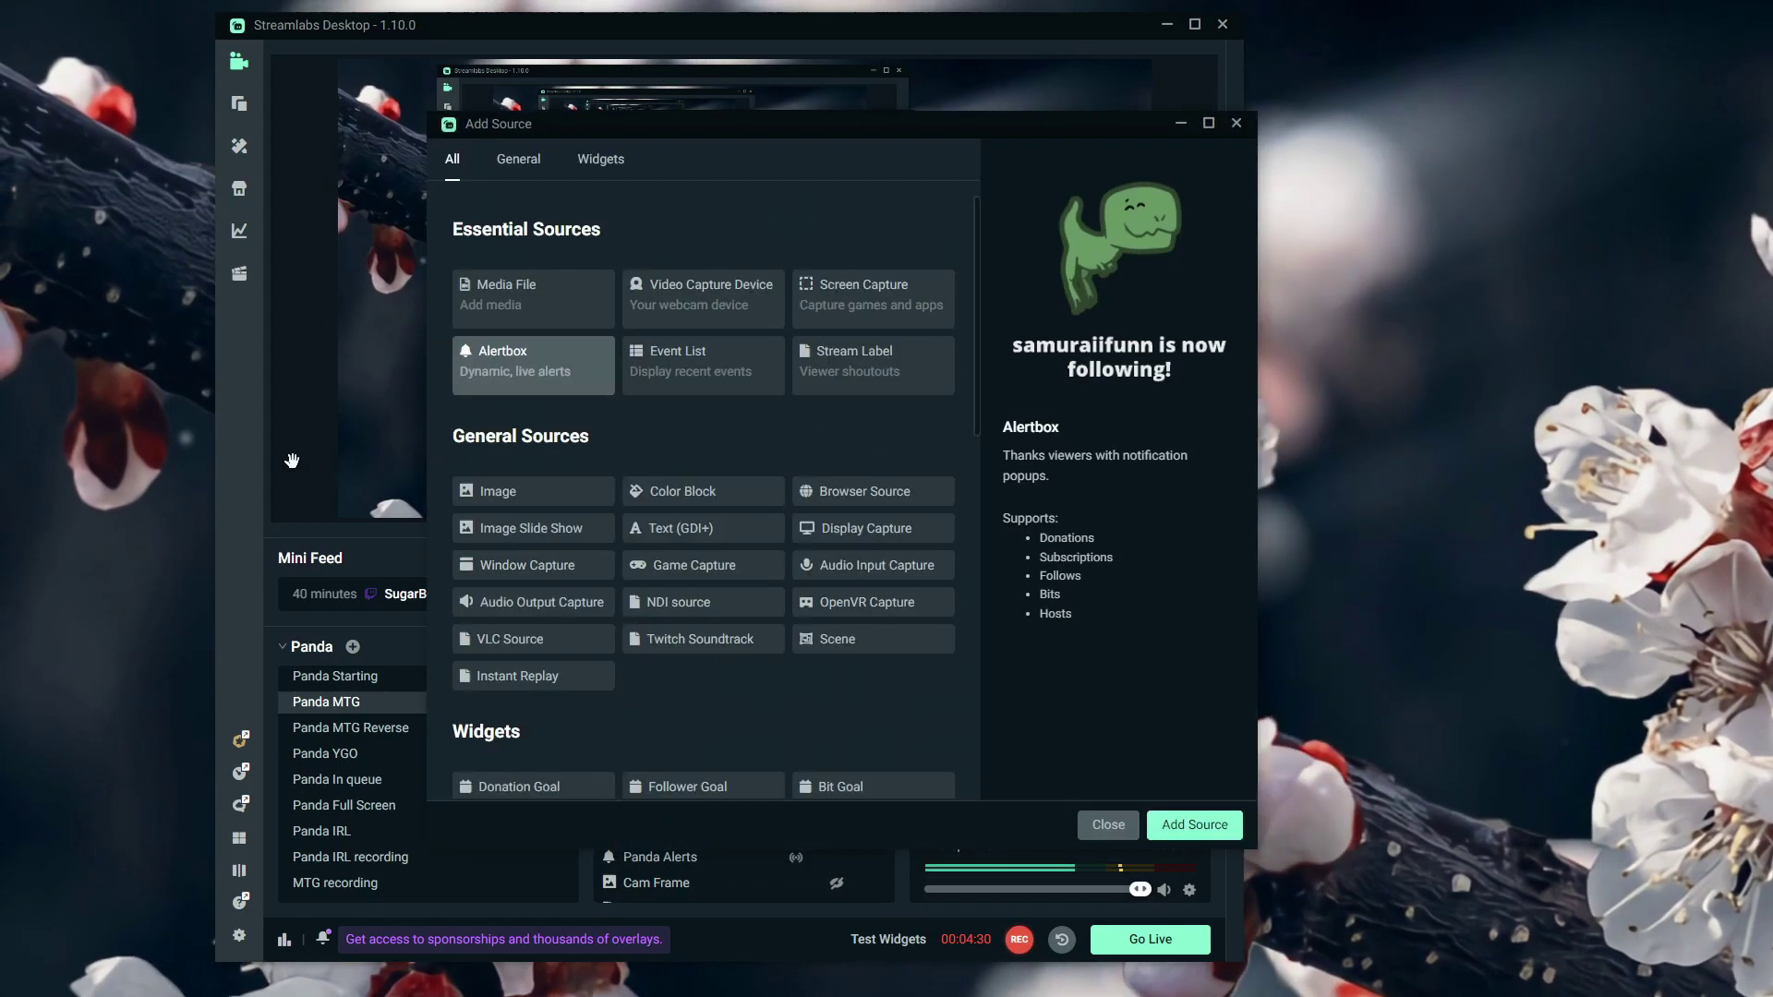
pyautogui.doubleClick(521, 565)
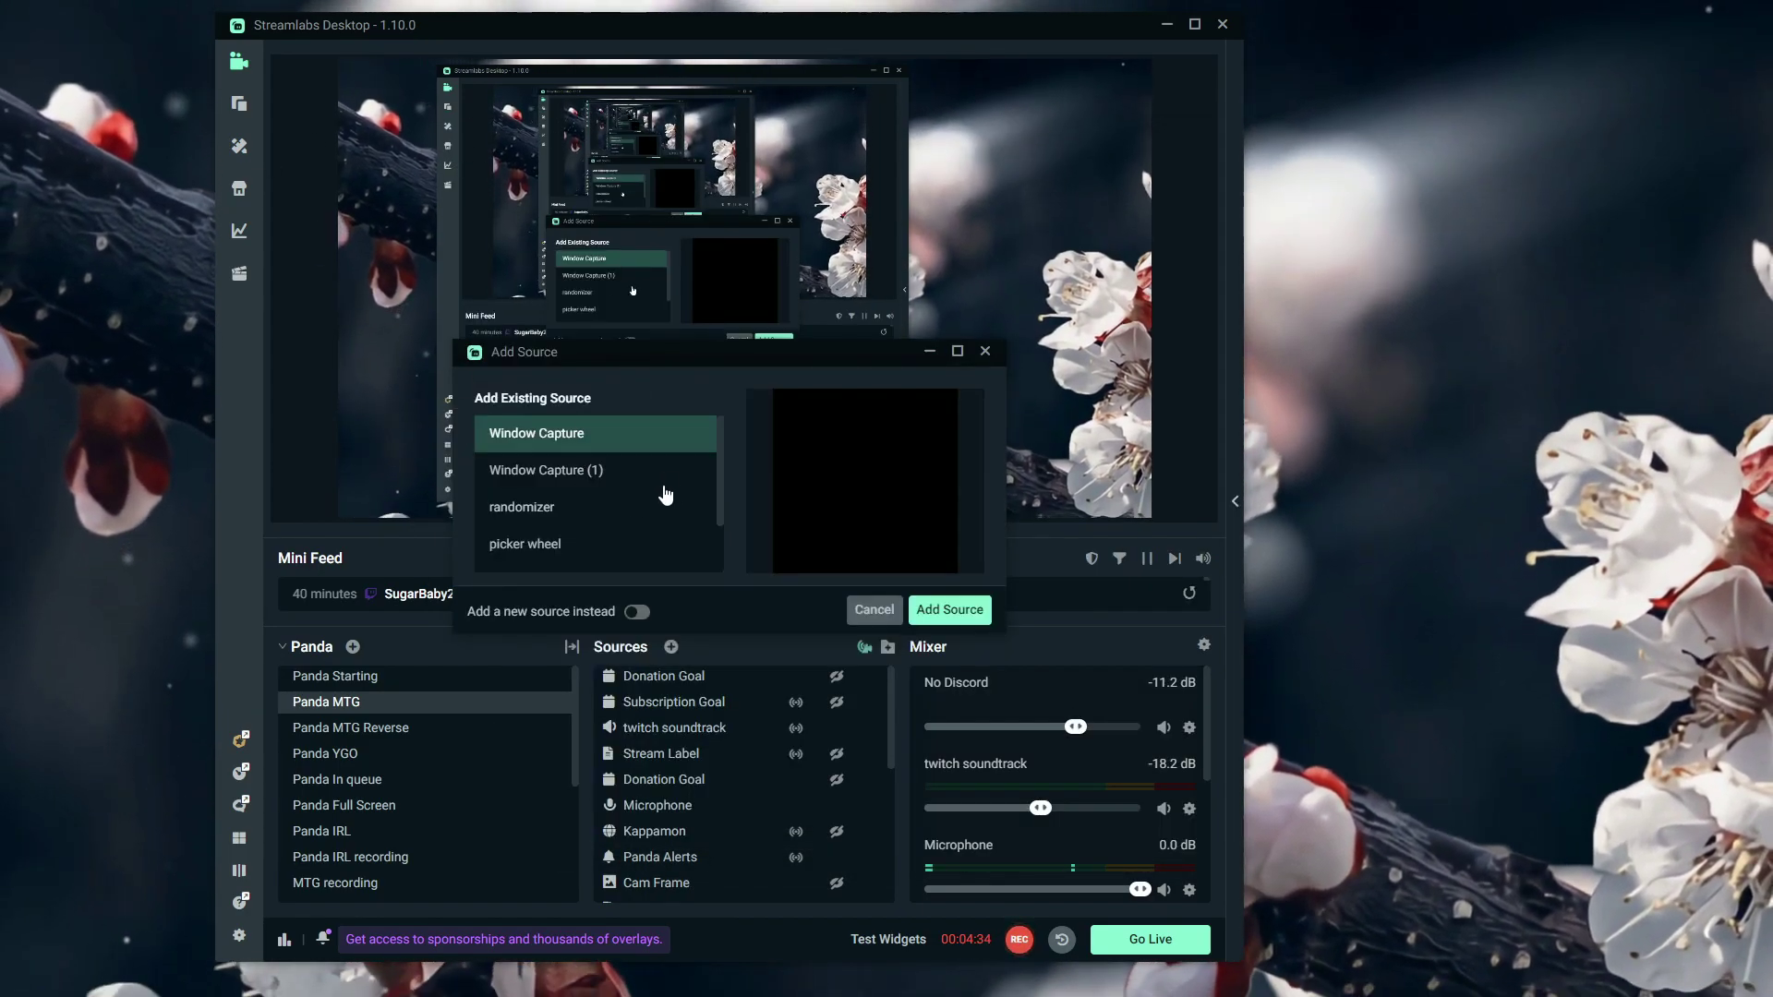
pyautogui.scroll(-2, 665, 496)
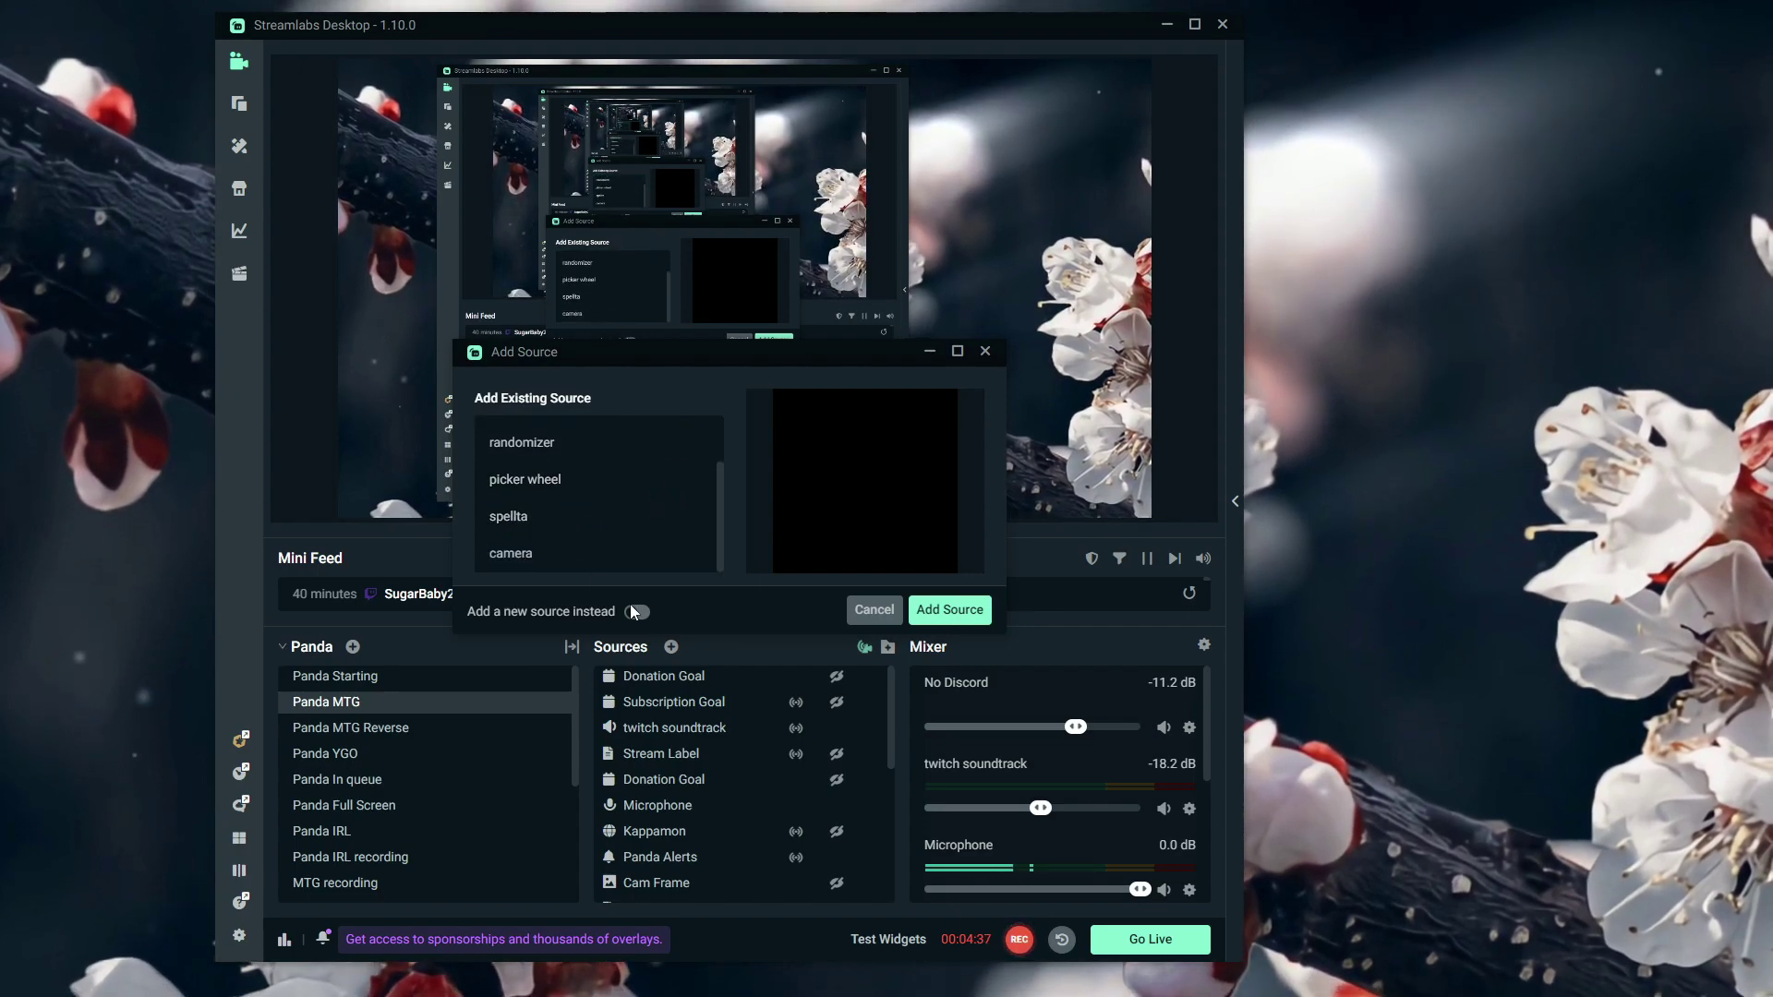
pyautogui.click(635, 611)
pyautogui.hotkey('ctrl', 'a')
pyautogui.write('camer')
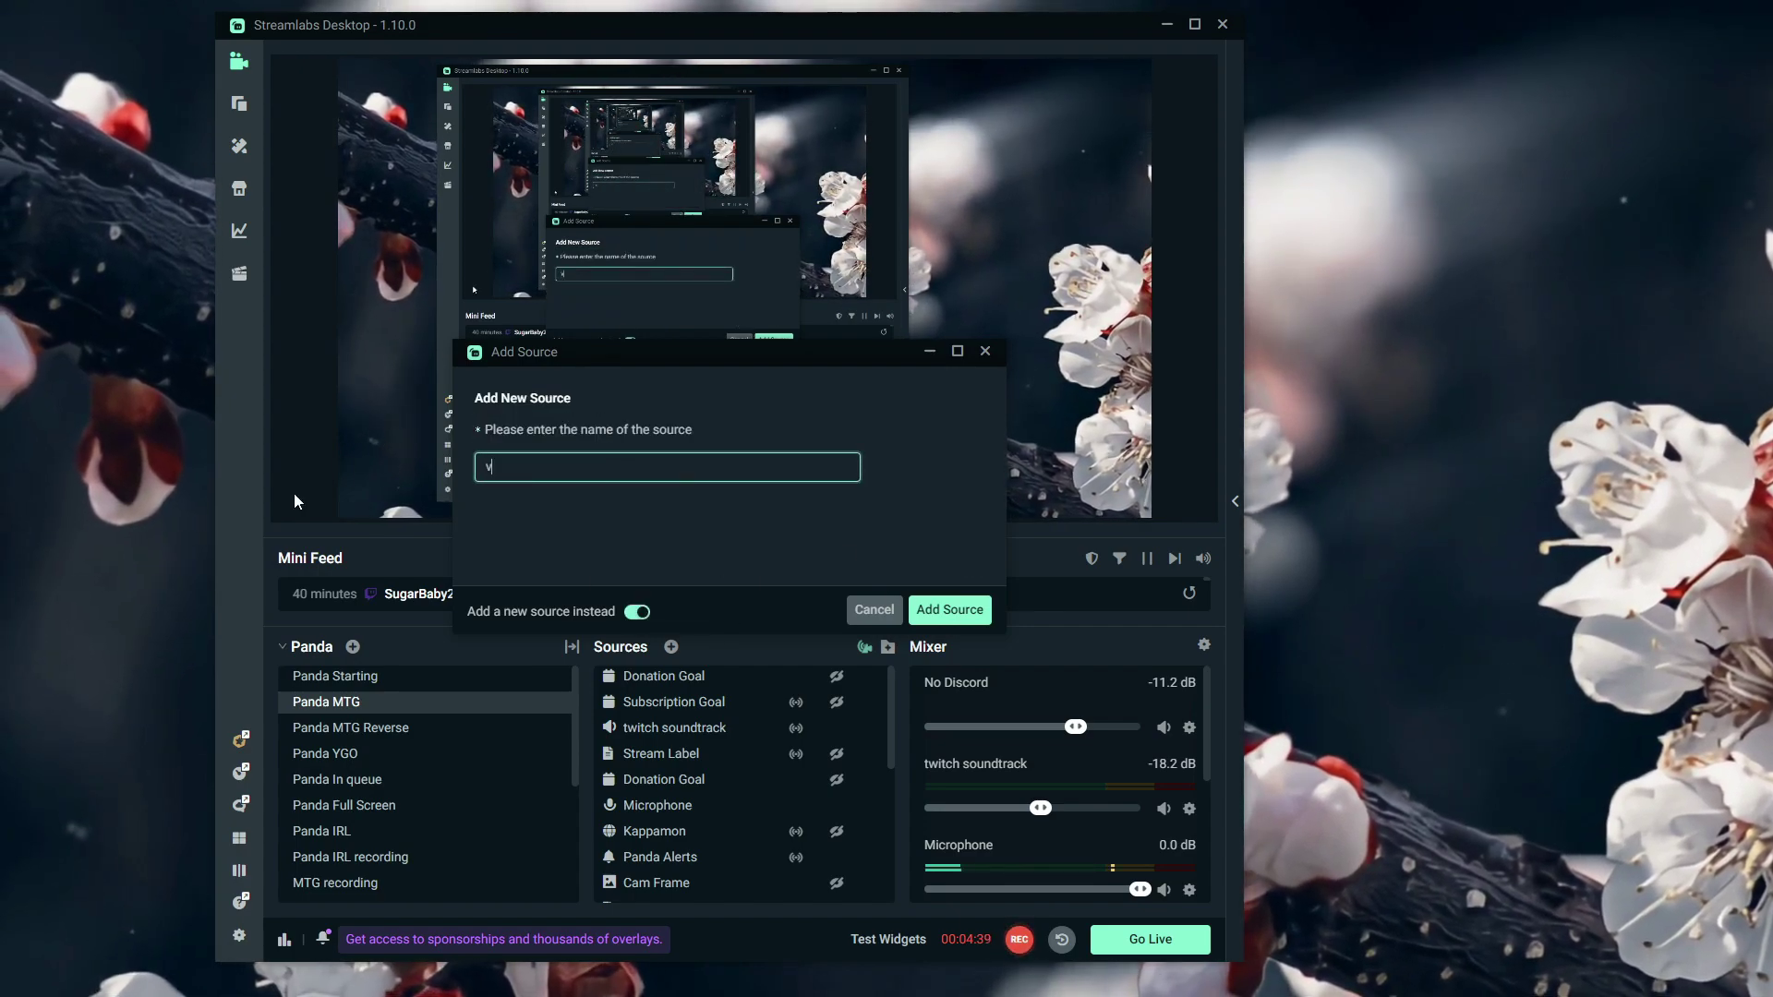
pyautogui.write('a 2')
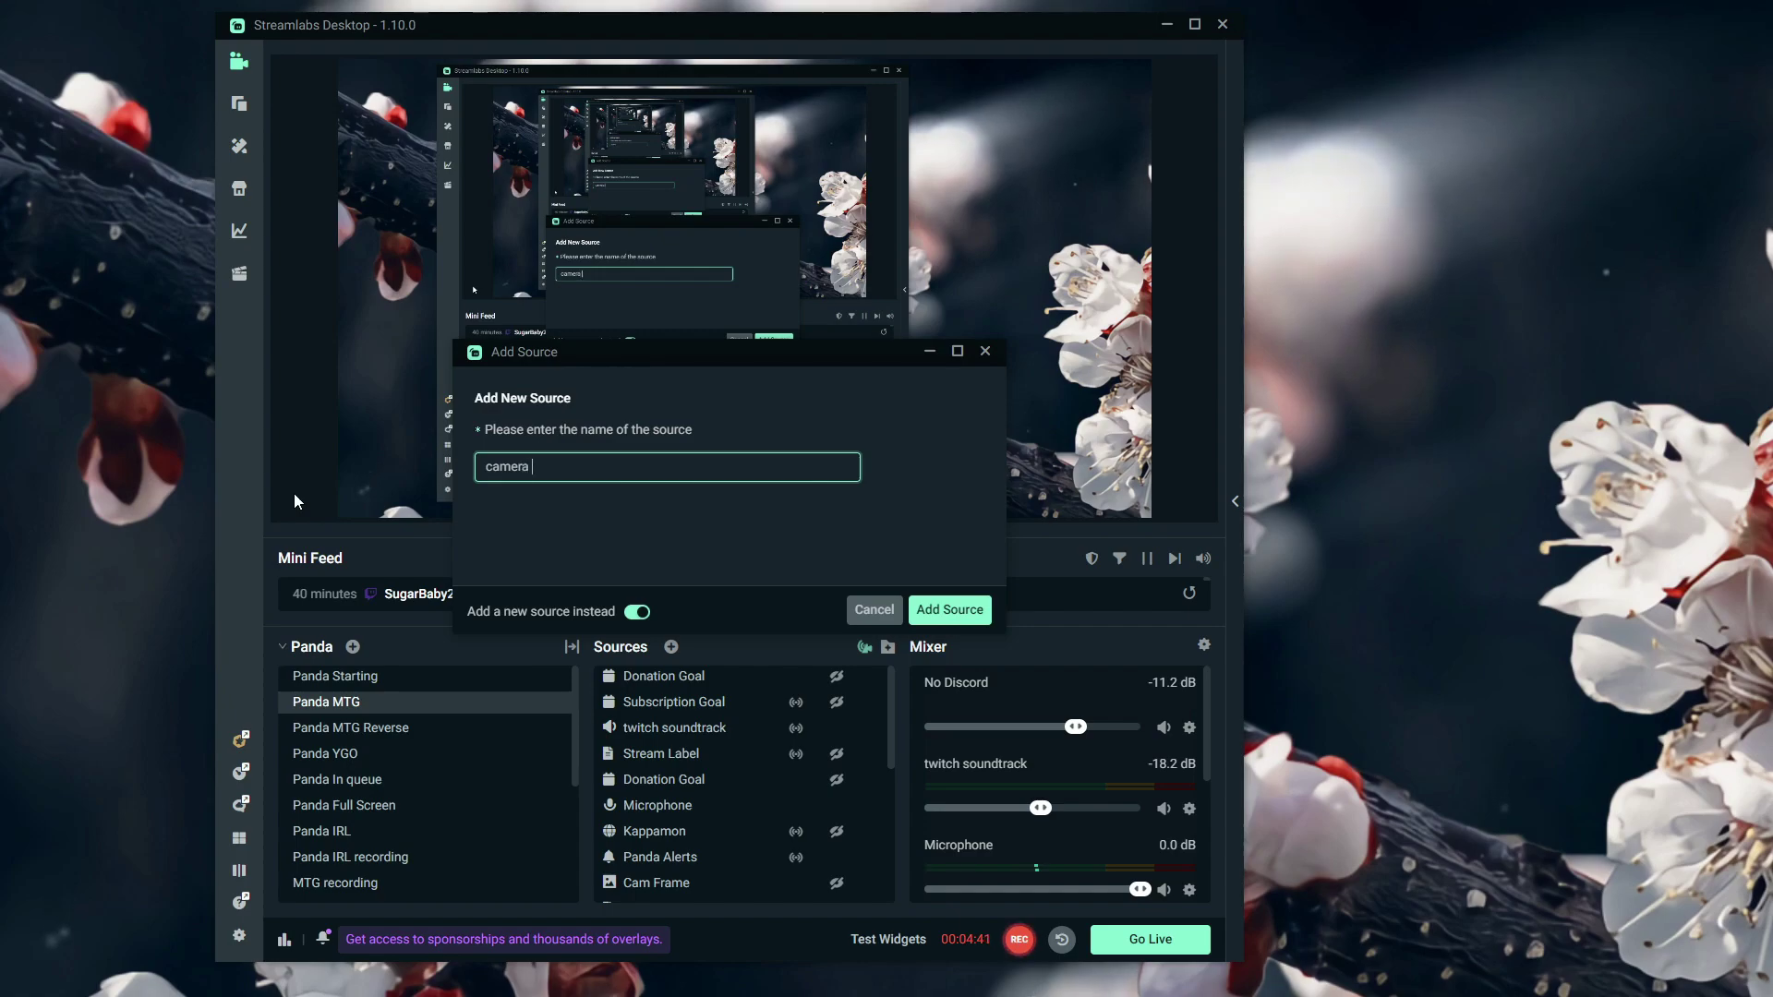
pyautogui.click(950, 611)
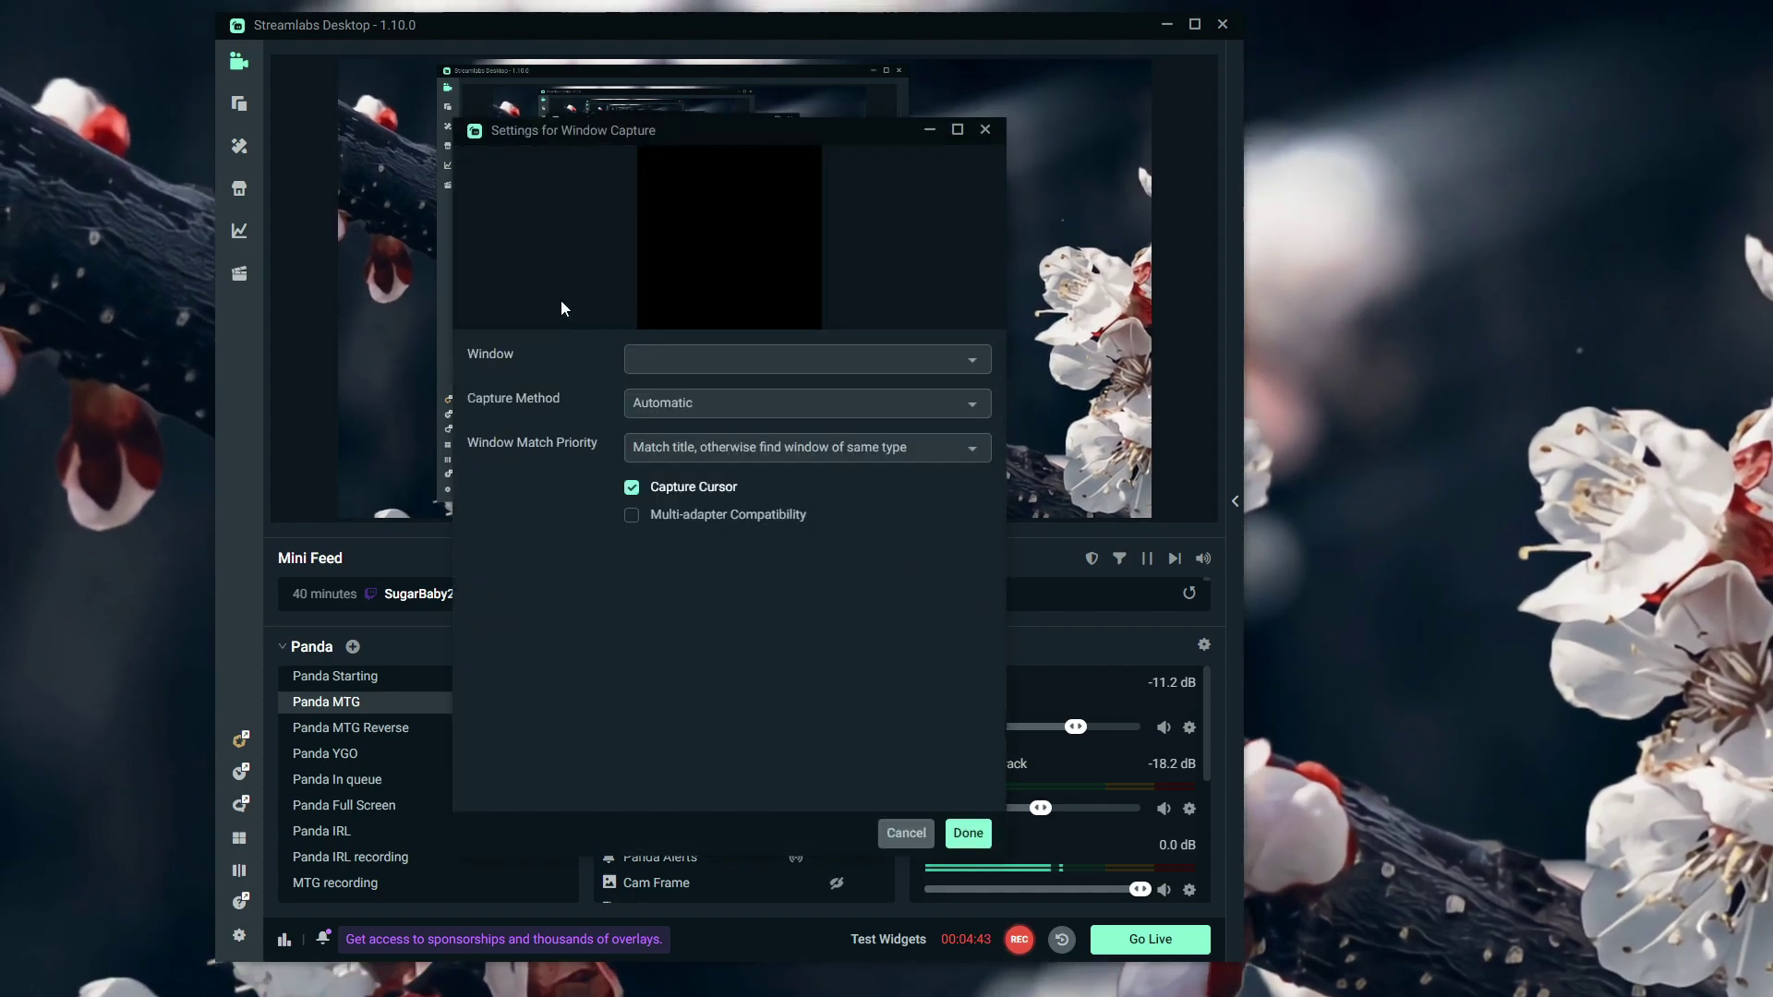
# Set the camera 2 source to capture the OBS 27.2.4 window, and fit its camera picture into the canvas's lower-right corner
pyautogui.click(977, 360)
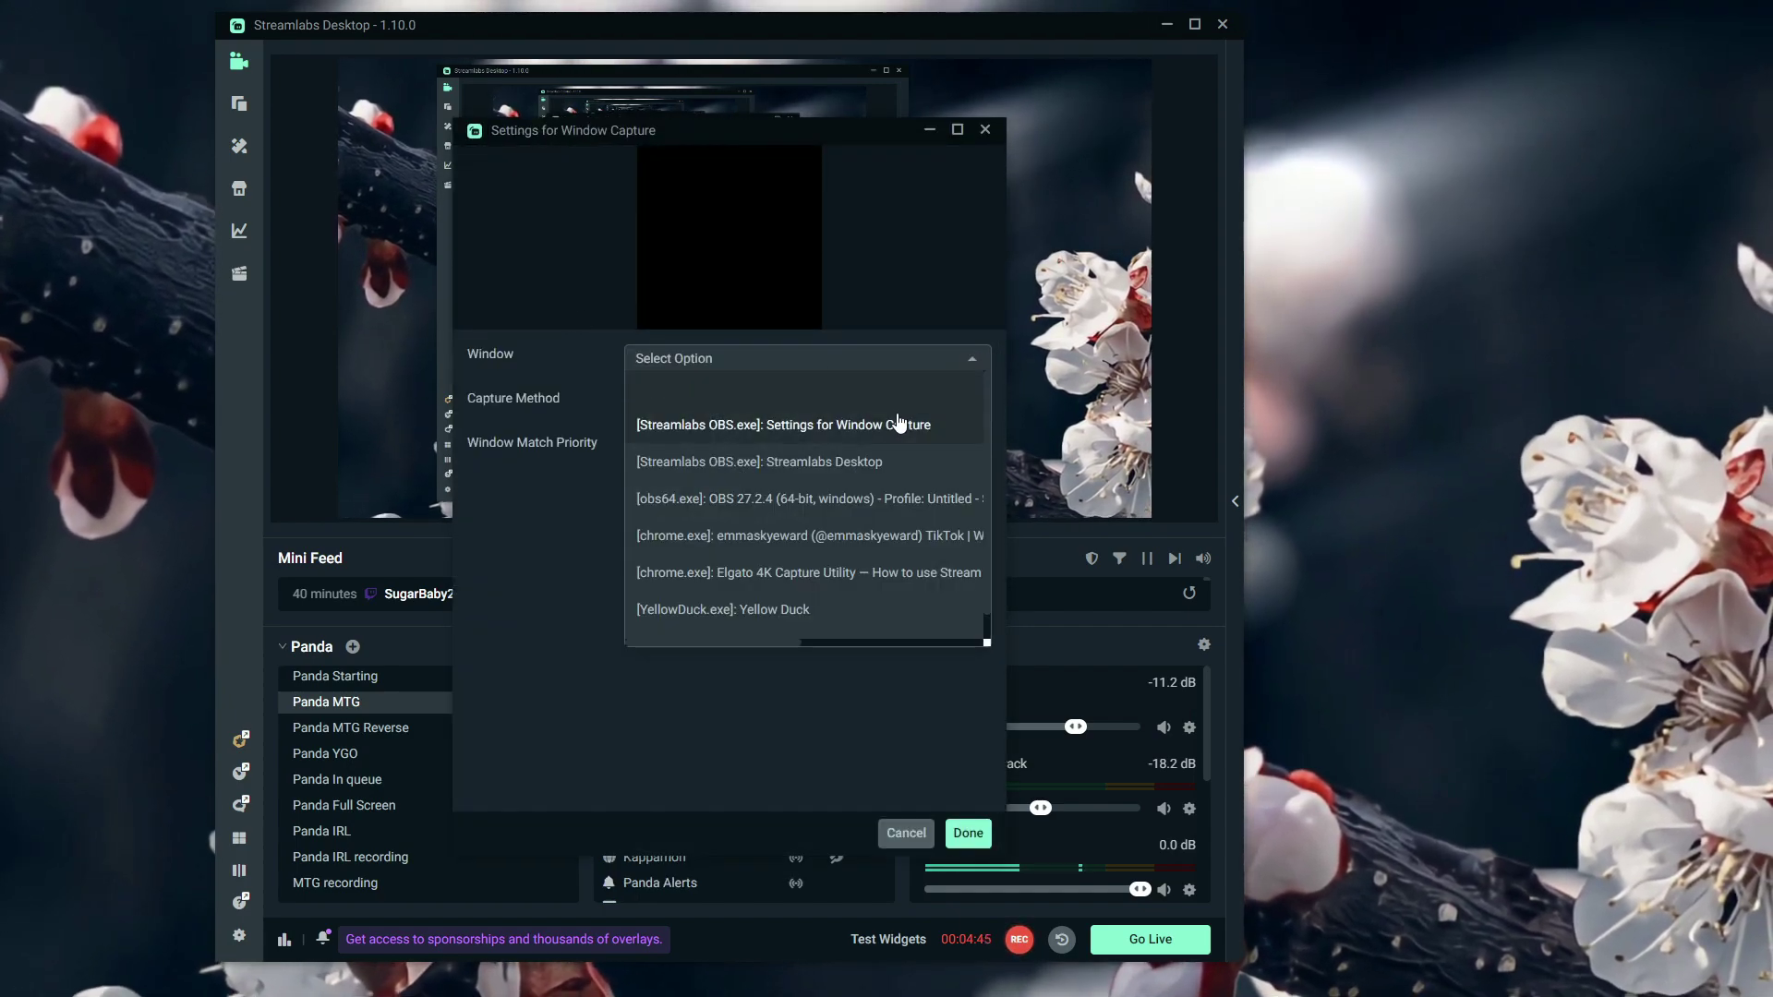
pyautogui.click(785, 494)
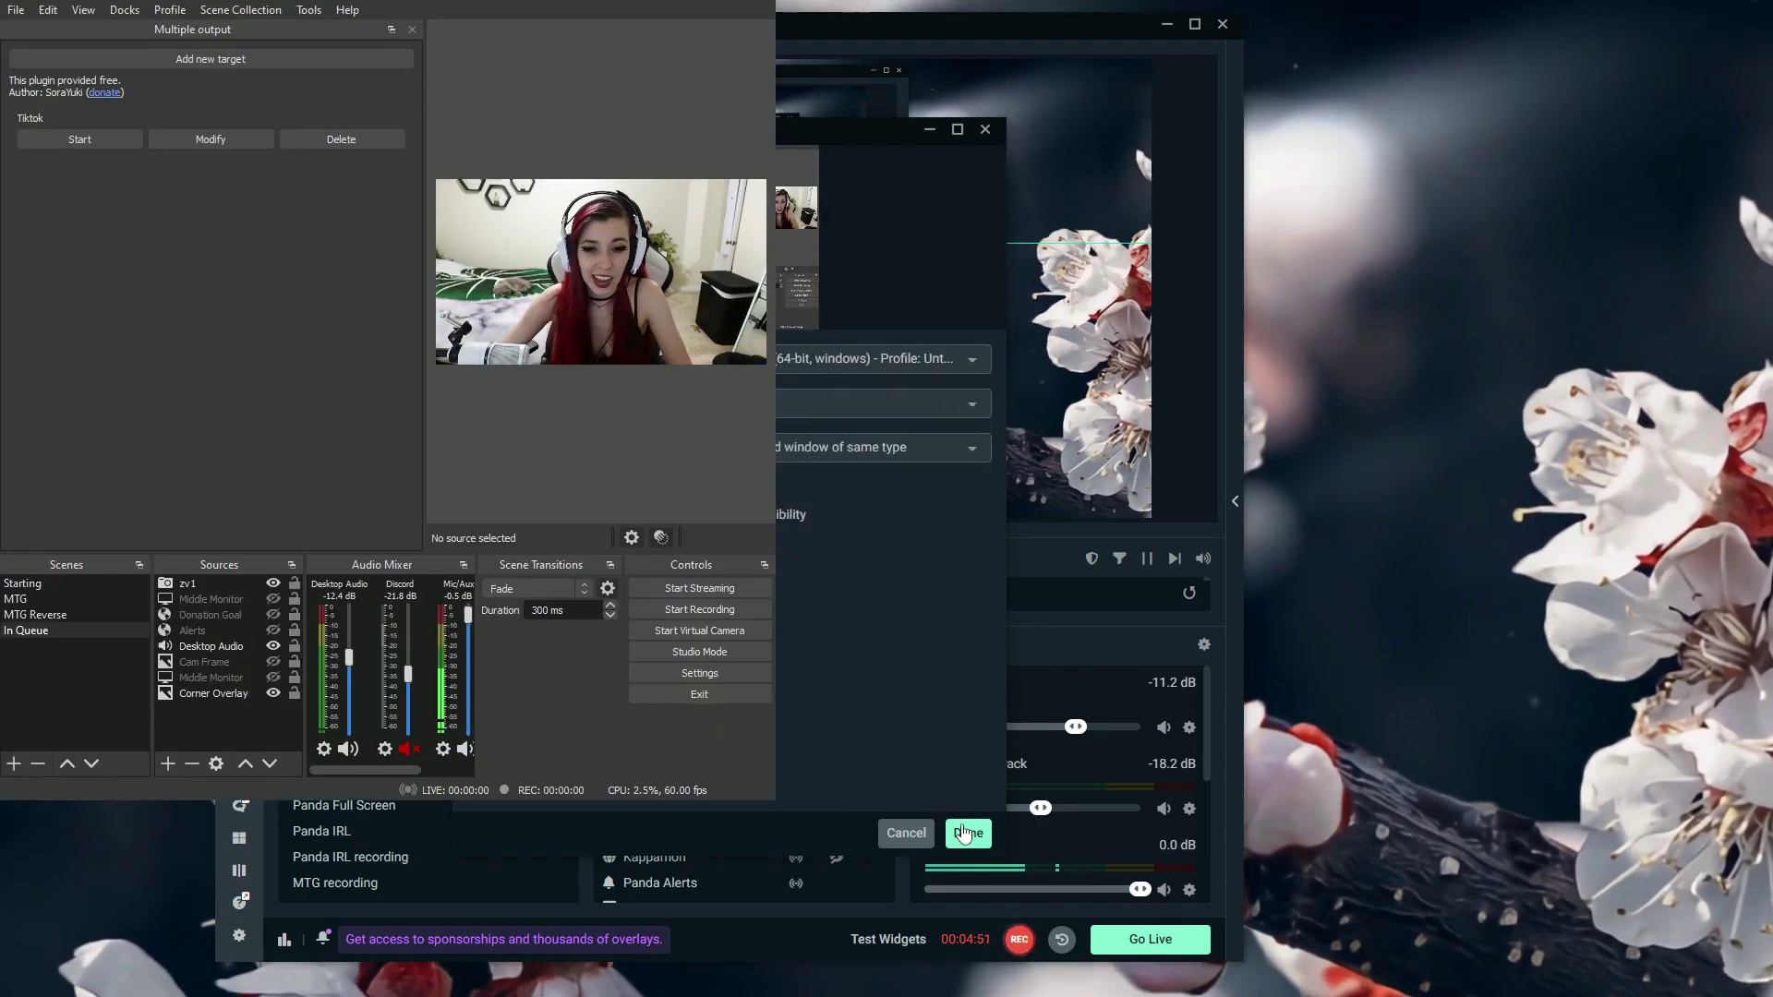
pyautogui.click(967, 833)
pyautogui.moveTo(693, 428); pyautogui.dragTo(834, 573)
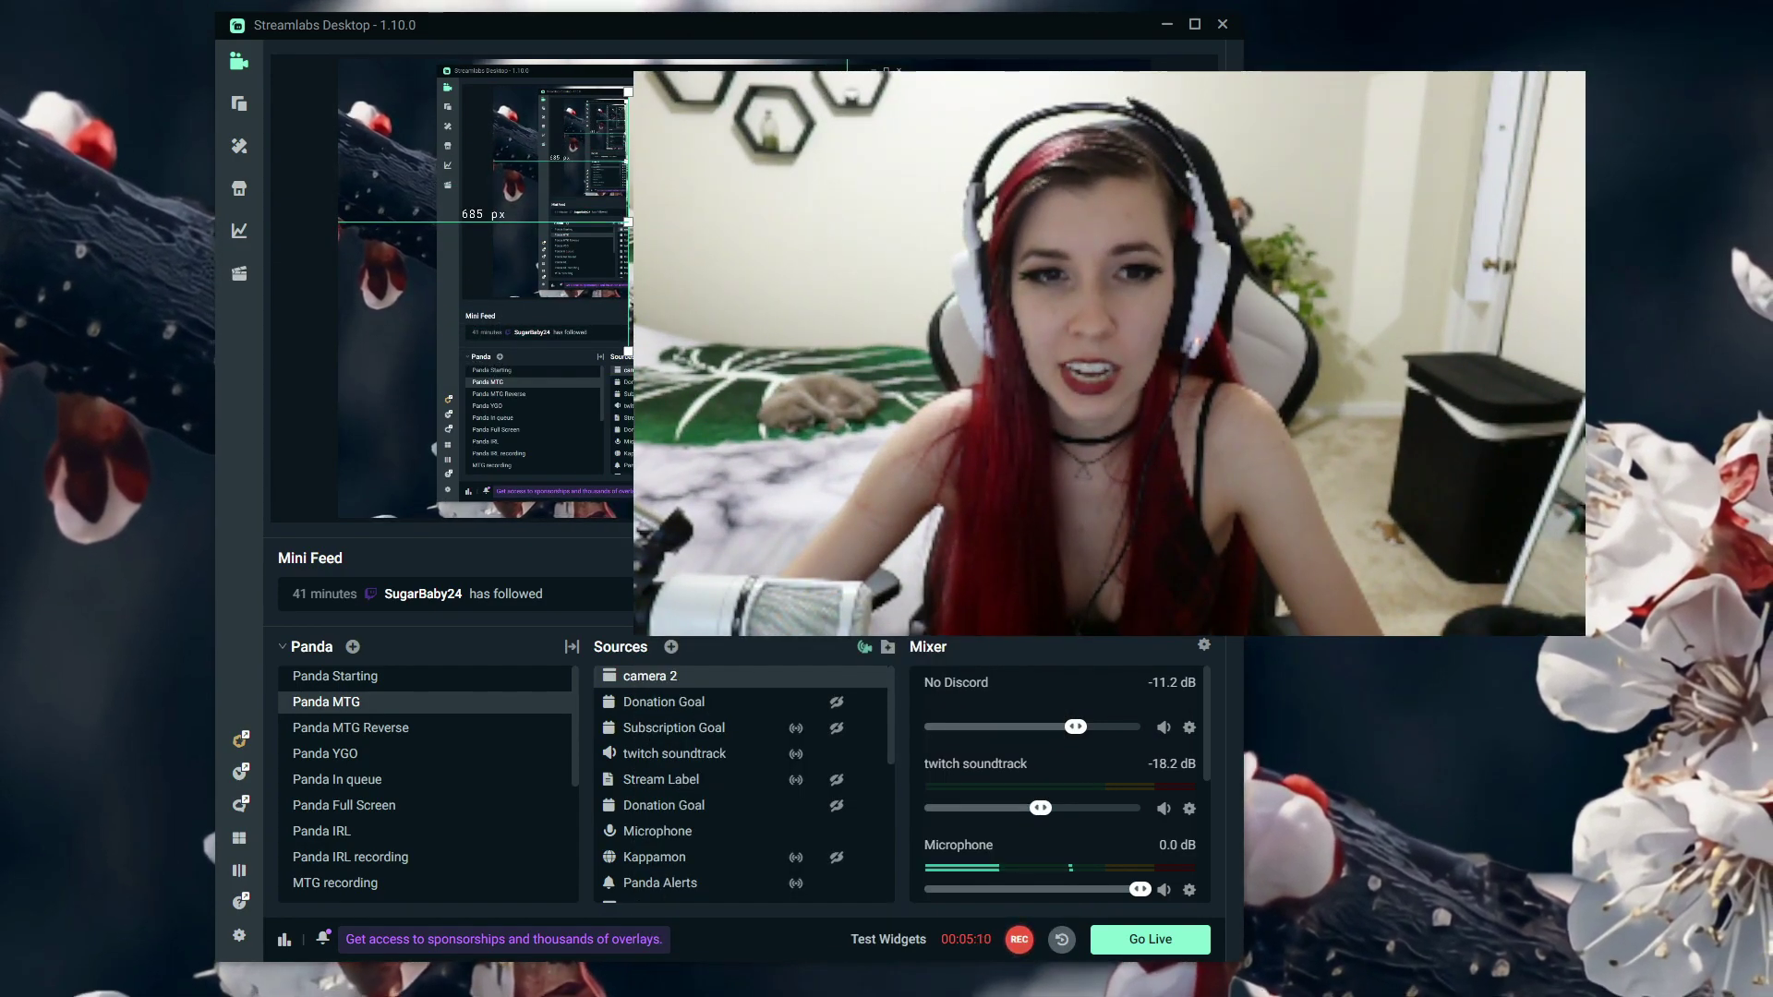
pyautogui.moveTo(1065, 351); pyautogui.dragTo(1032, 472)
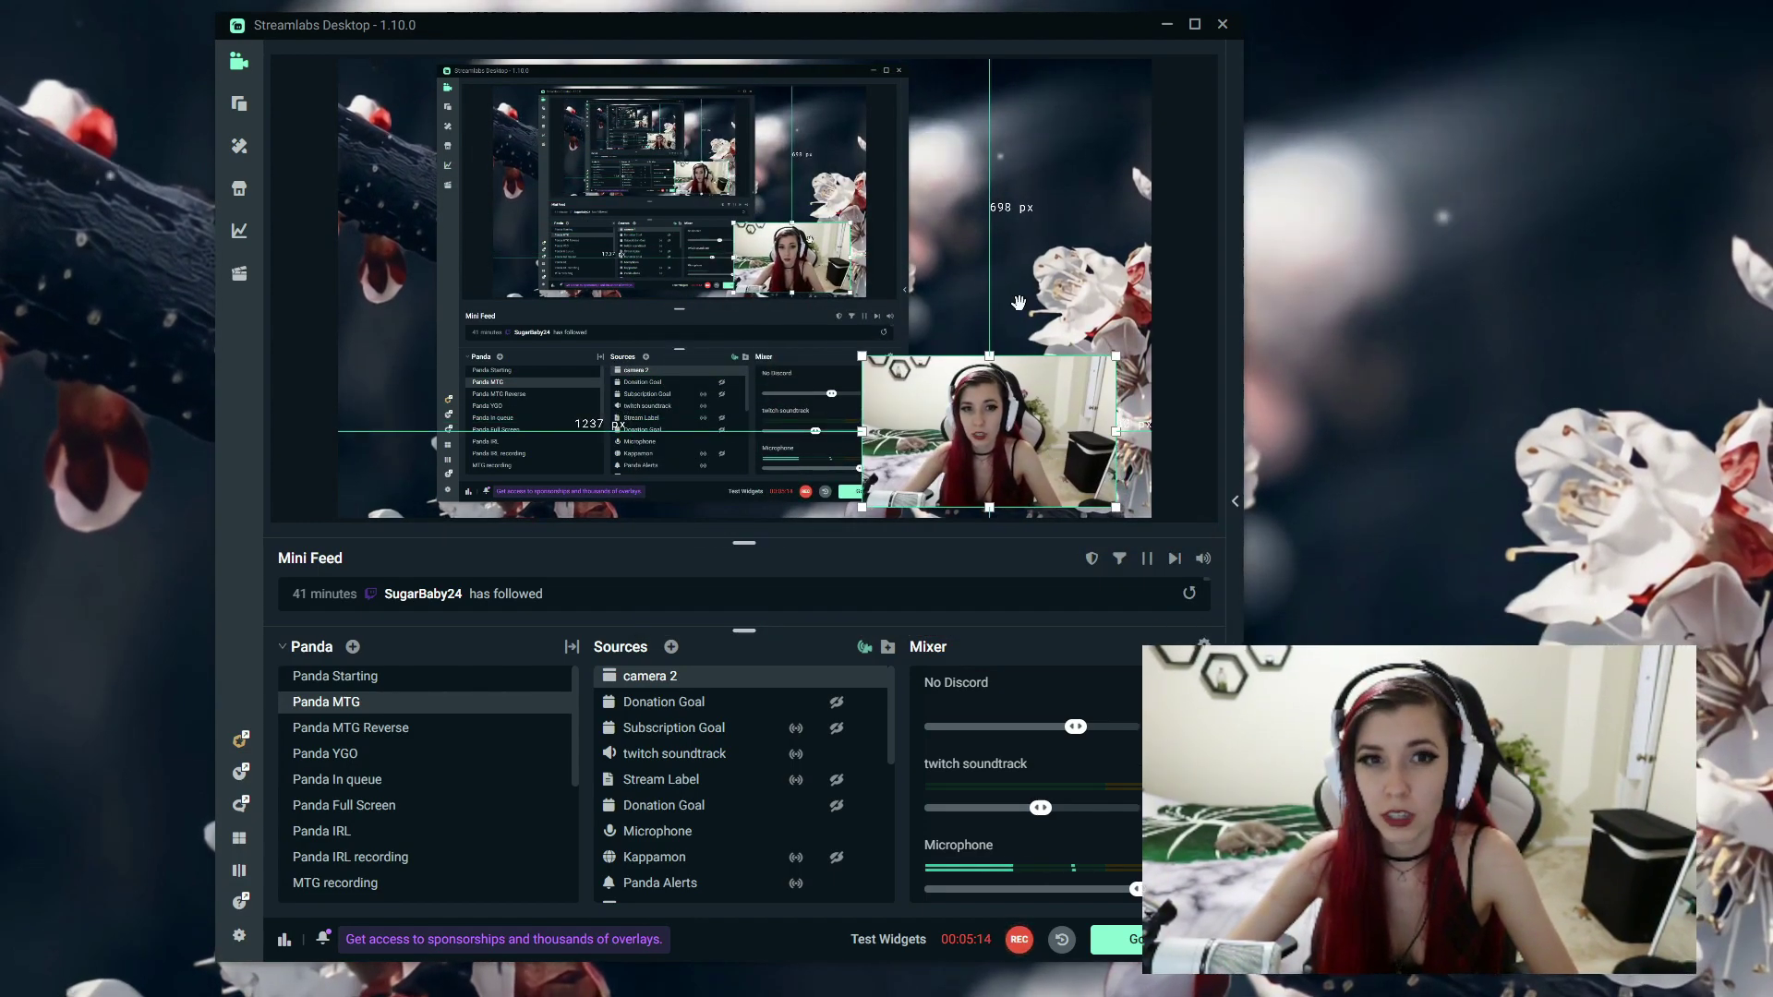
# Arrange the Streamlabs Desktop and OBS windows side by side to view the camera 2 capture next to the OBS preview
pyautogui.moveTo(1015, 40); pyautogui.dragTo(842, 37)
pyautogui.moveTo(1772, 92); pyautogui.dragTo(1623, 73)
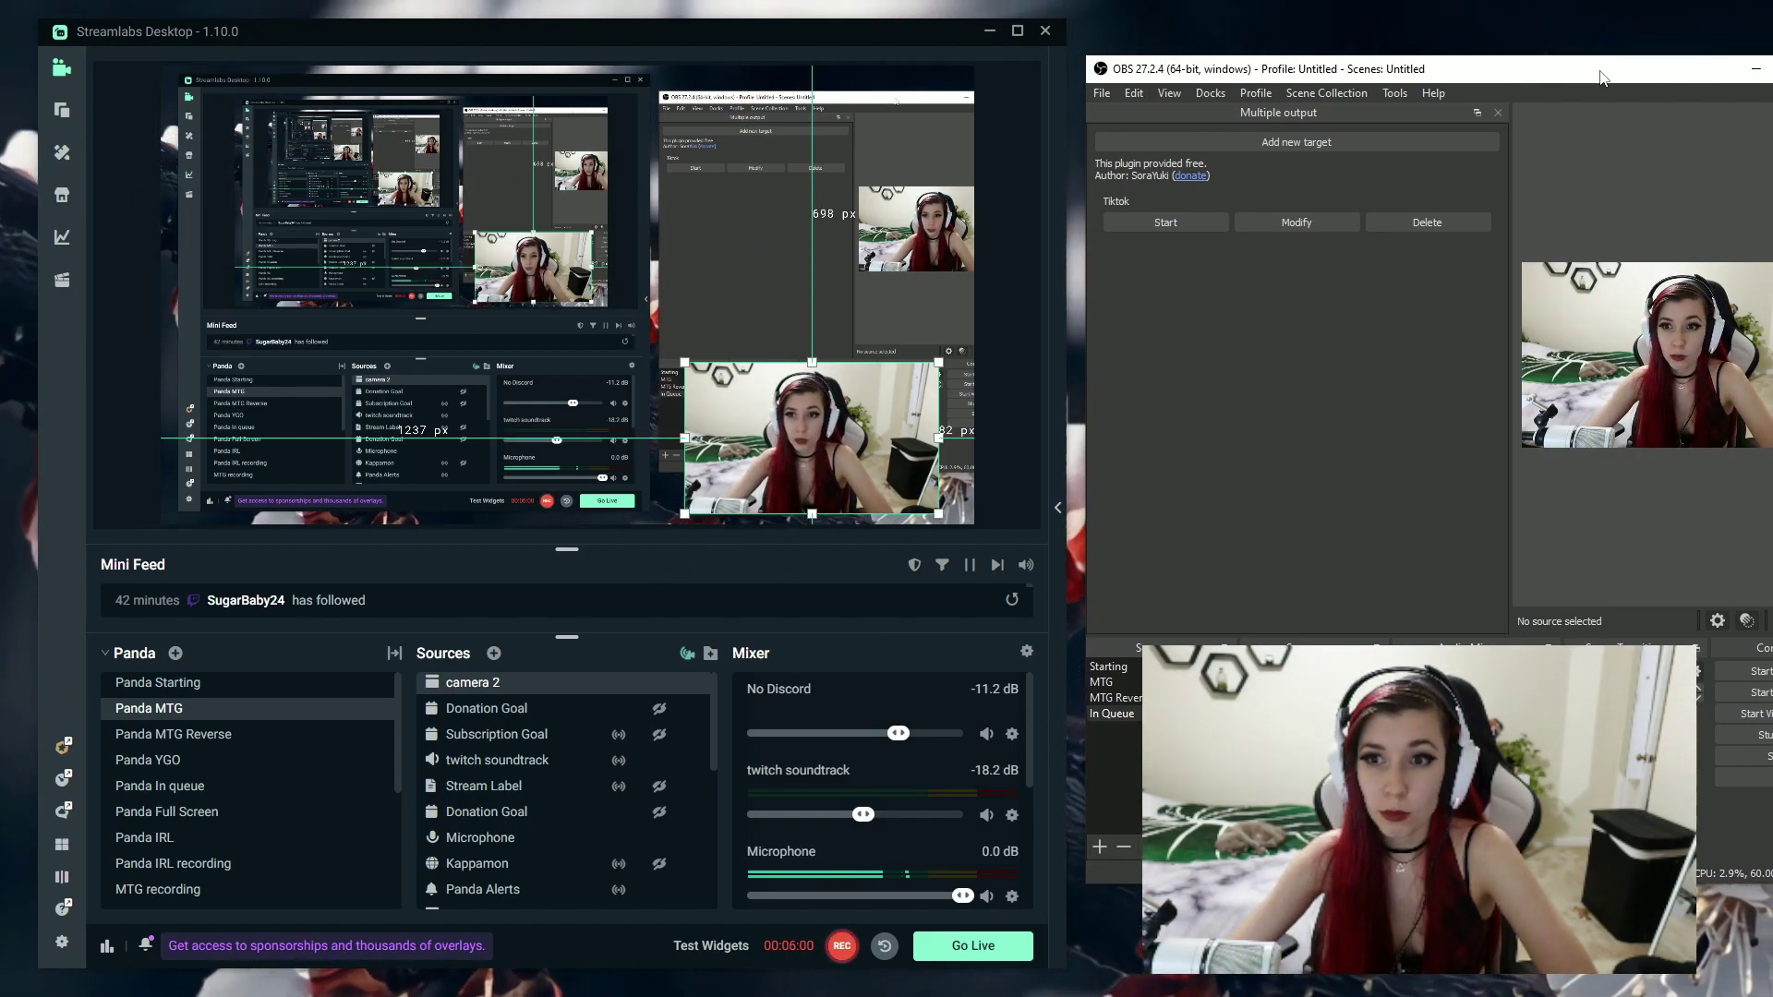
pyautogui.moveTo(1600, 76); pyautogui.dragTo(1452, 75)
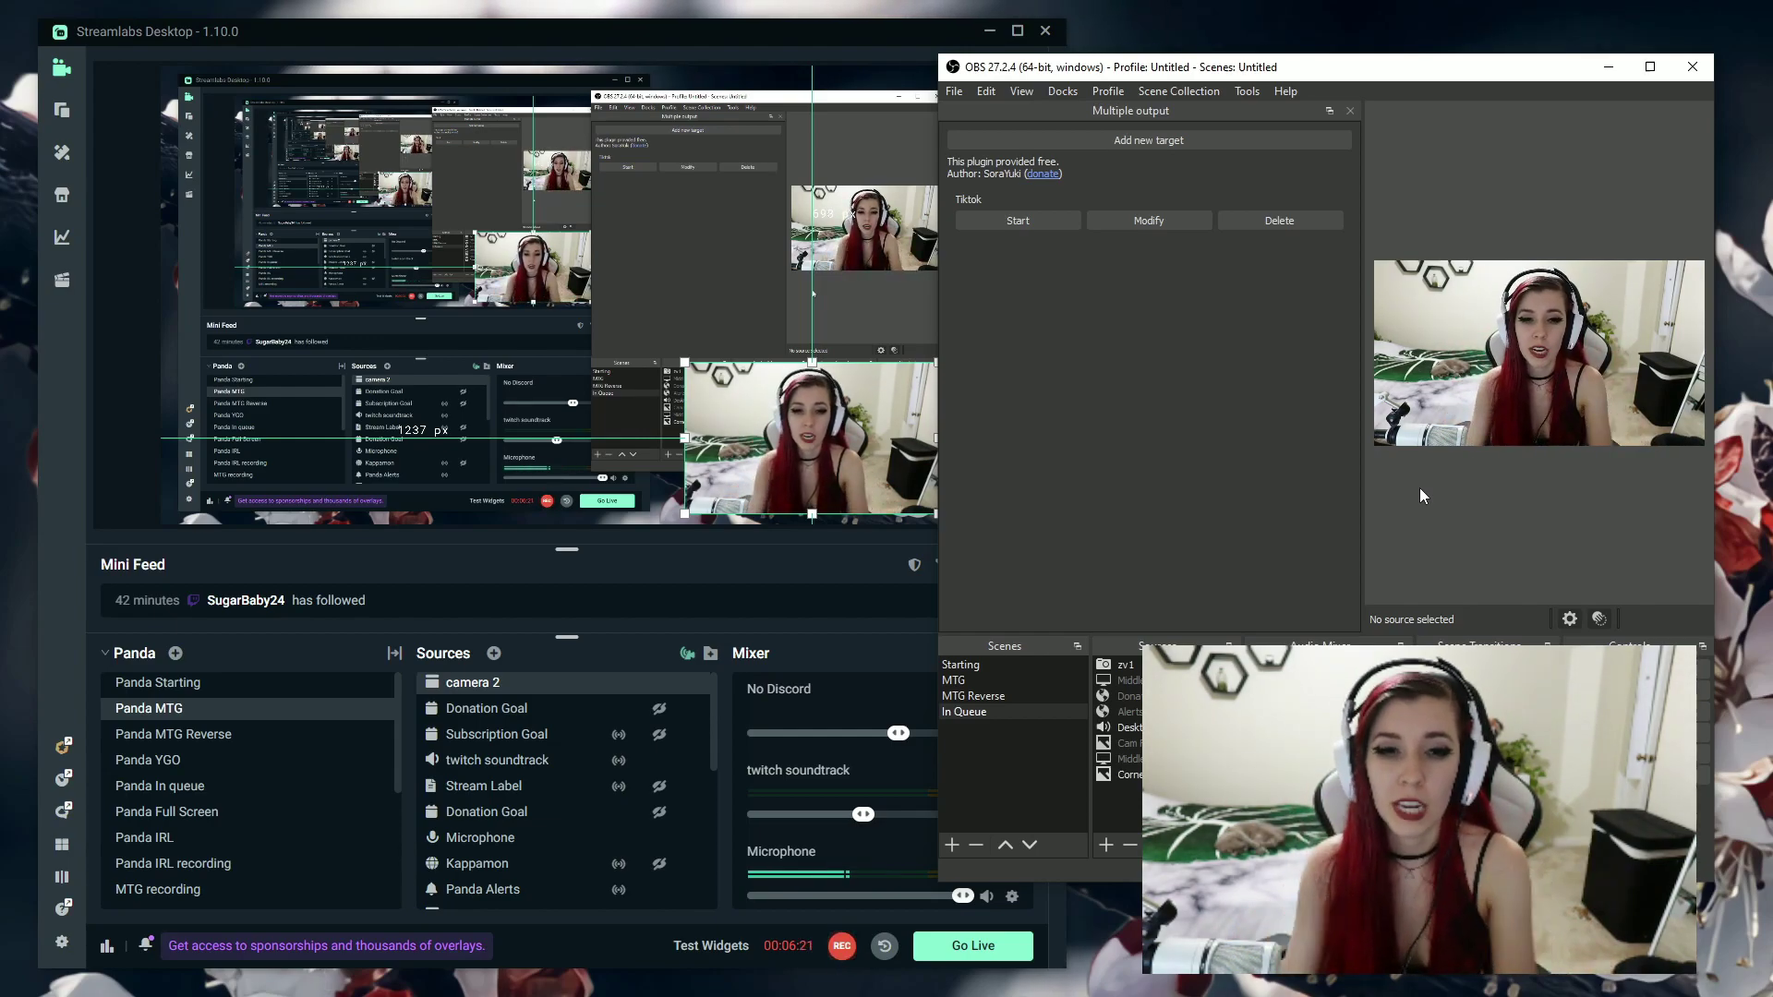
# Move the OBS window off the screen and bring Streamlabs Desktop back into view on its own
pyautogui.moveTo(1390, 79); pyautogui.dragTo(460, 63)
pyautogui.moveTo(844, 30); pyautogui.dragTo(0, 42)
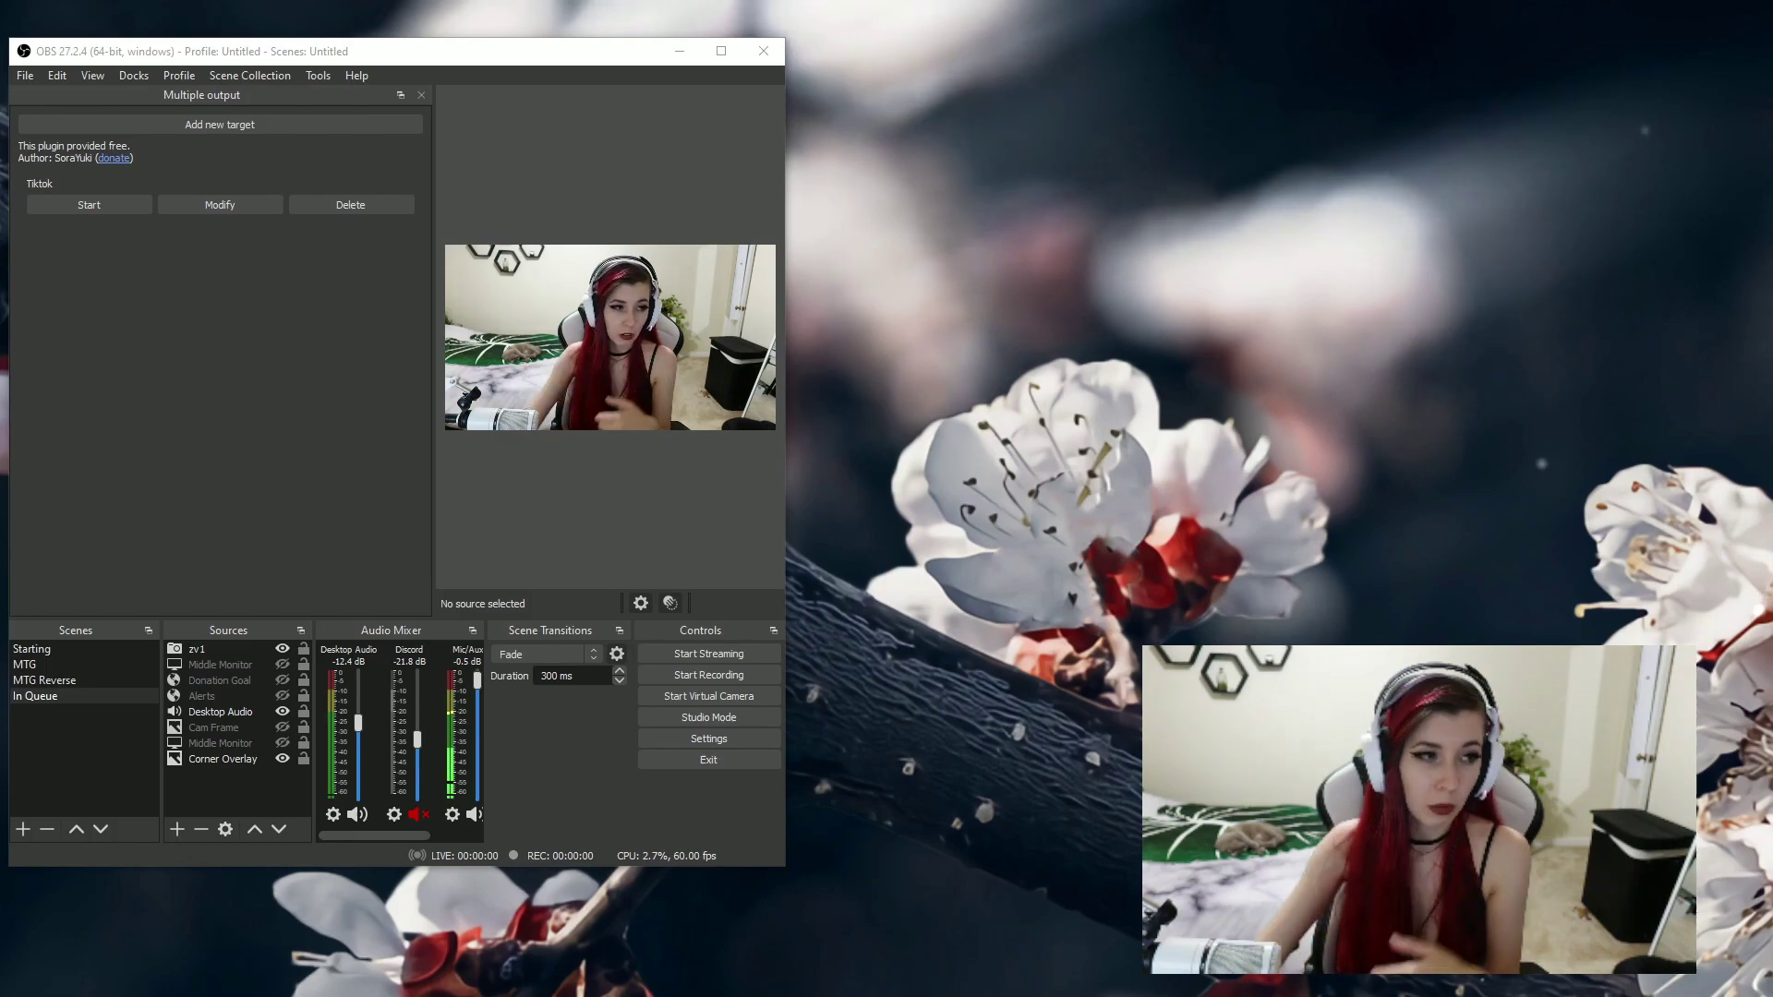
pyautogui.moveTo(351, 58); pyautogui.dragTo(30, 64)
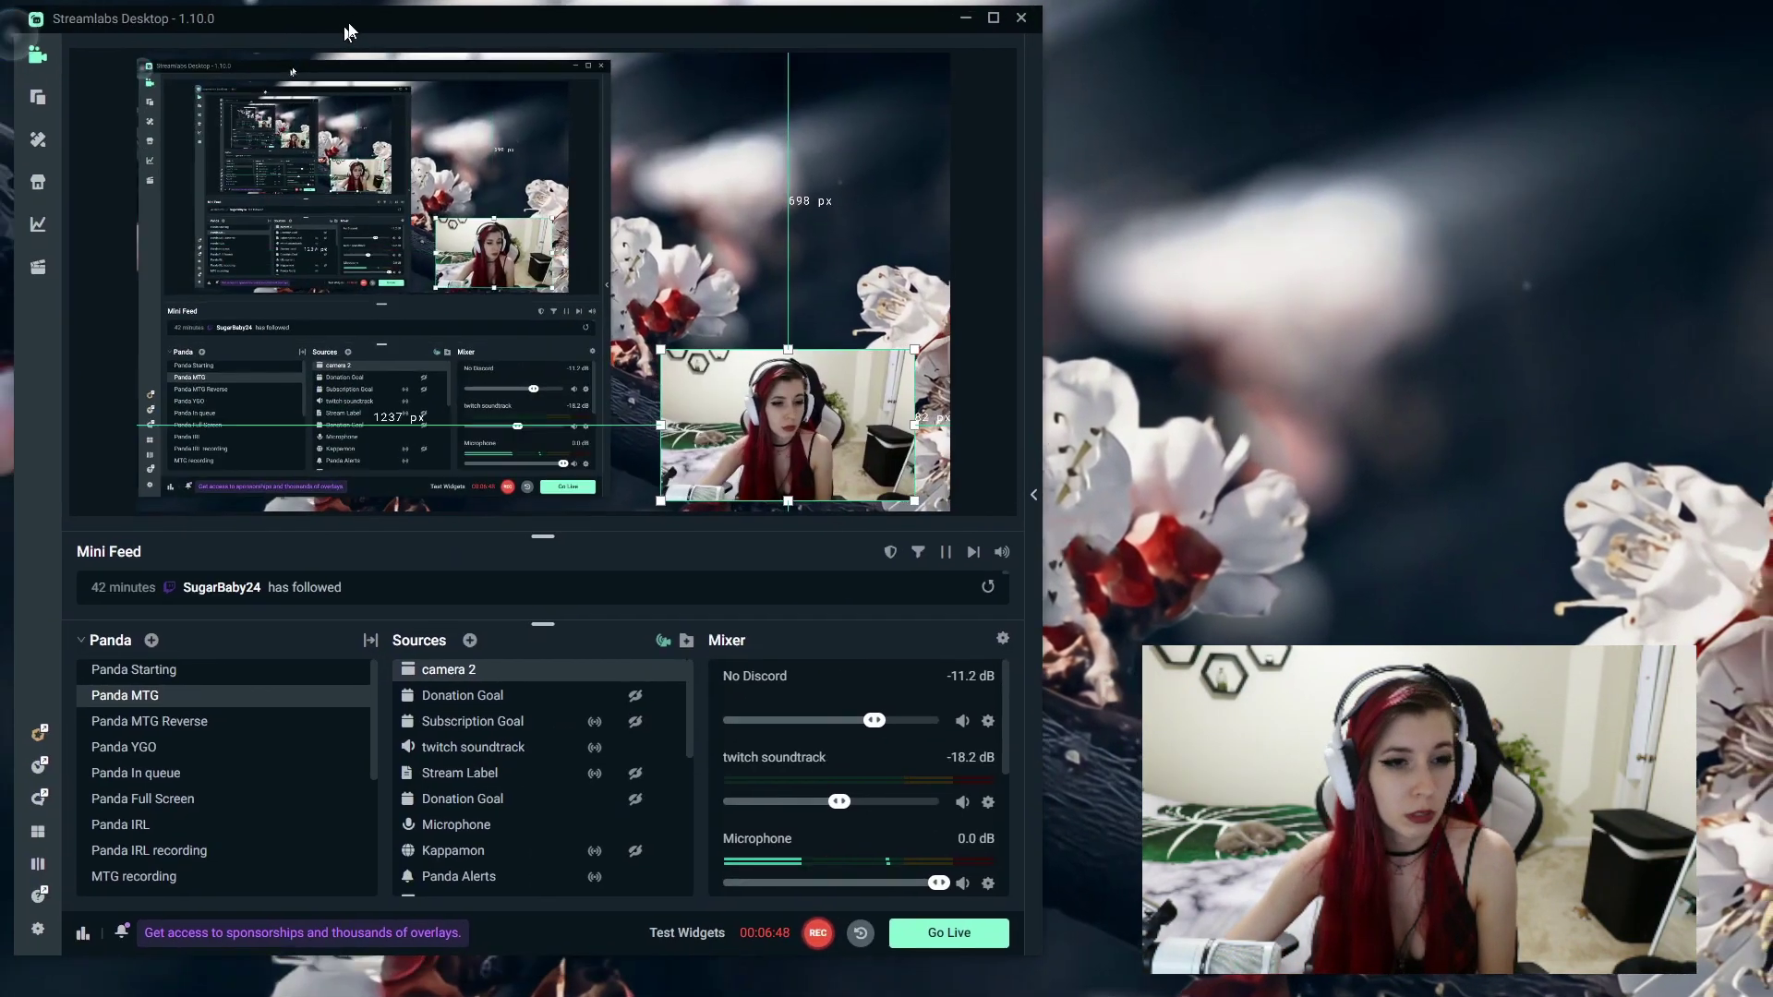
pyautogui.moveTo(370, 21)
pyautogui.mouseDown()
pyautogui.moveTo(390, 63)
pyautogui.moveTo(380, 43)
pyautogui.mouseUp()
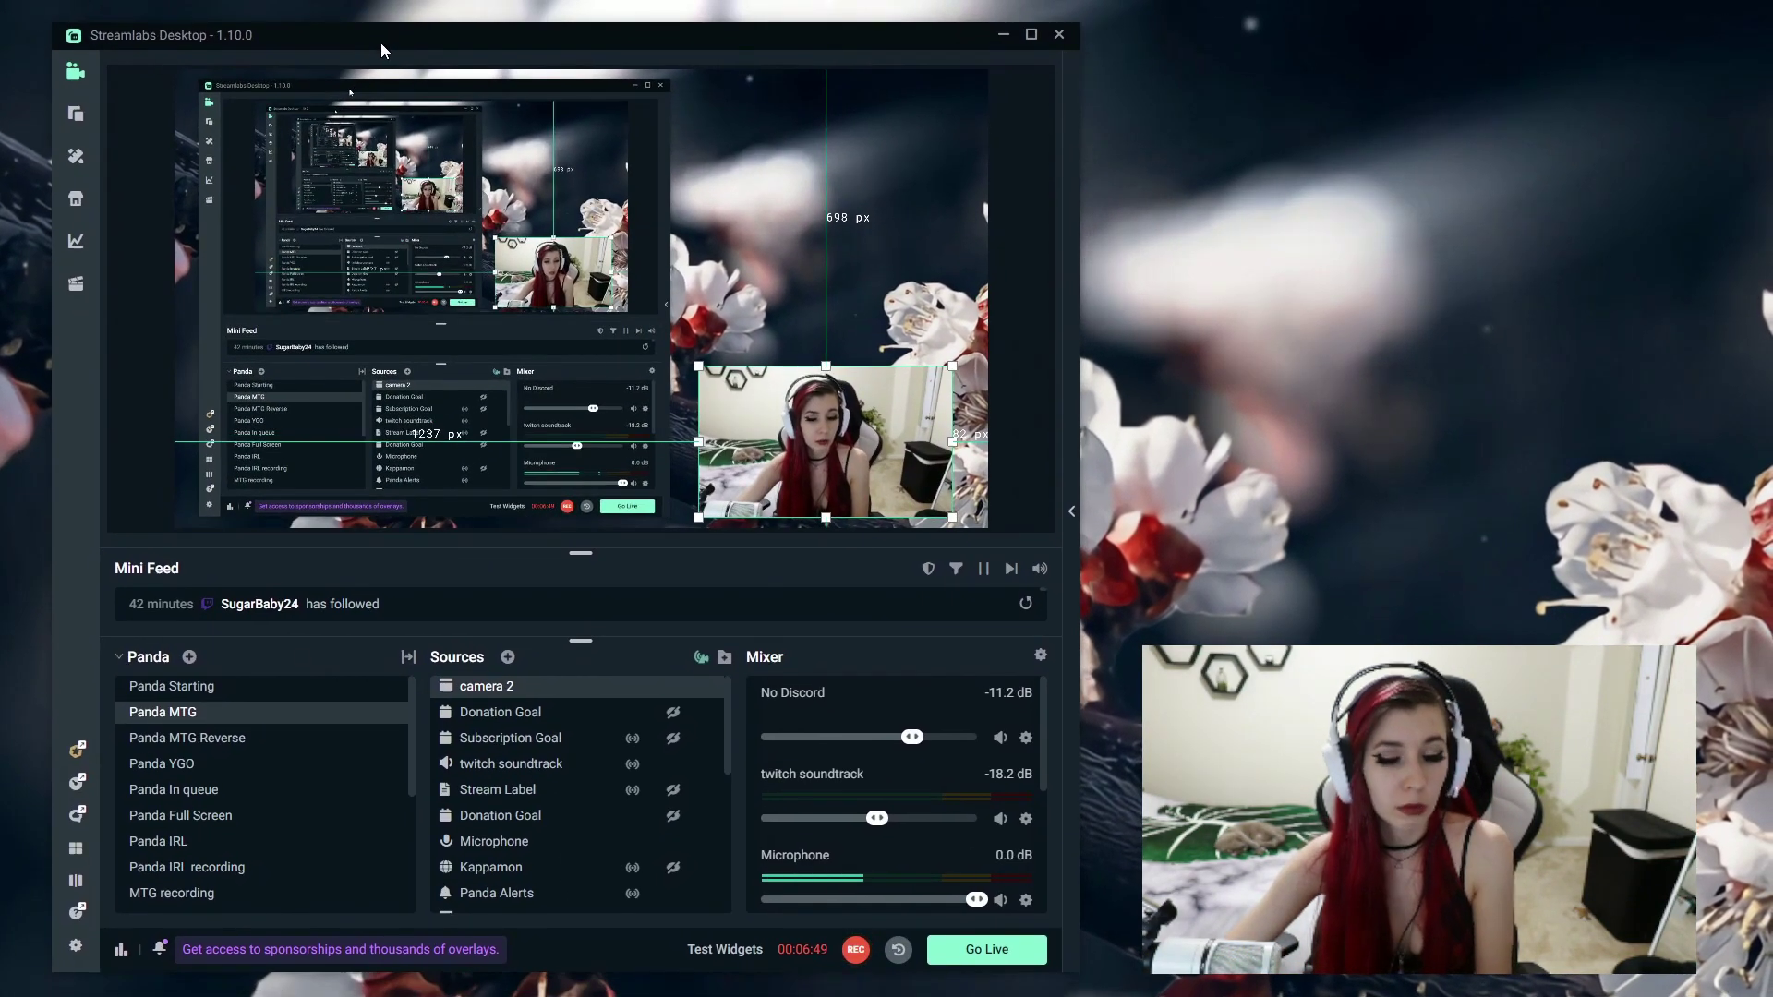